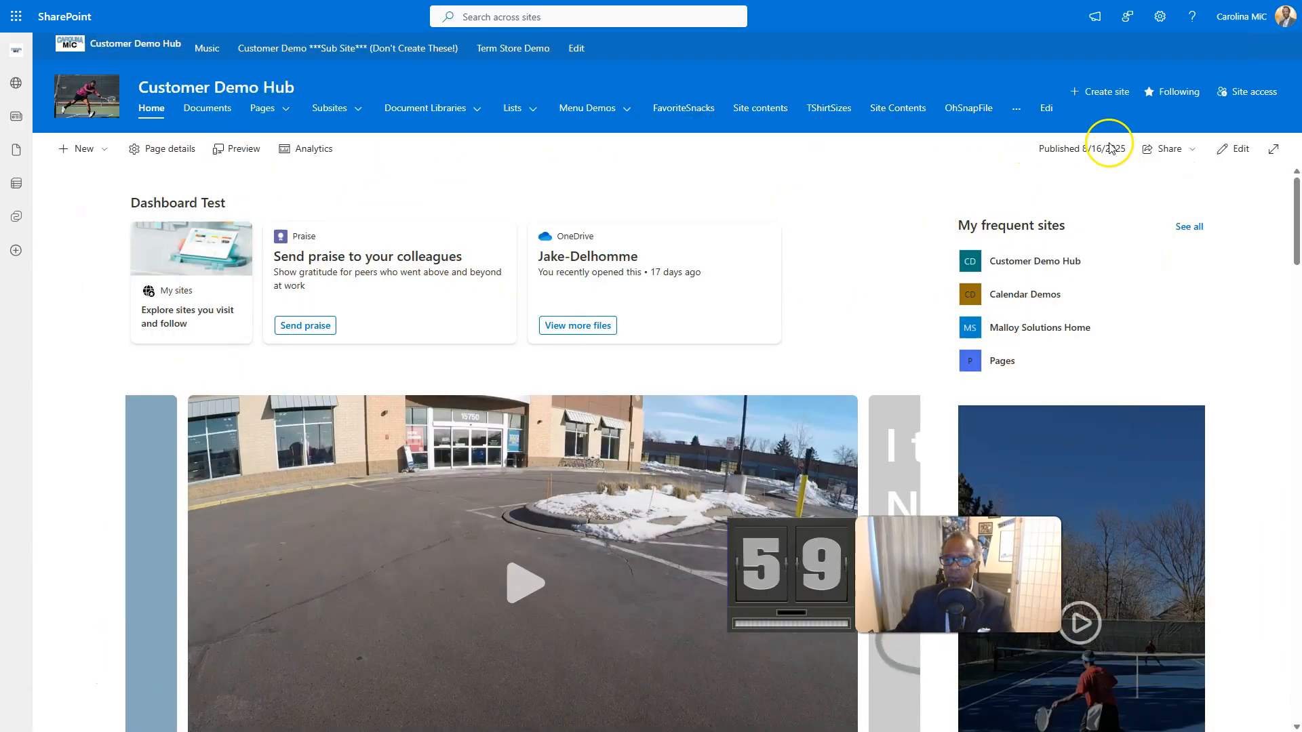
Step: Open the Customer Demo Hub home page for editing and add a Countdown Timer web part from the full web part list
left_click(1218, 151)
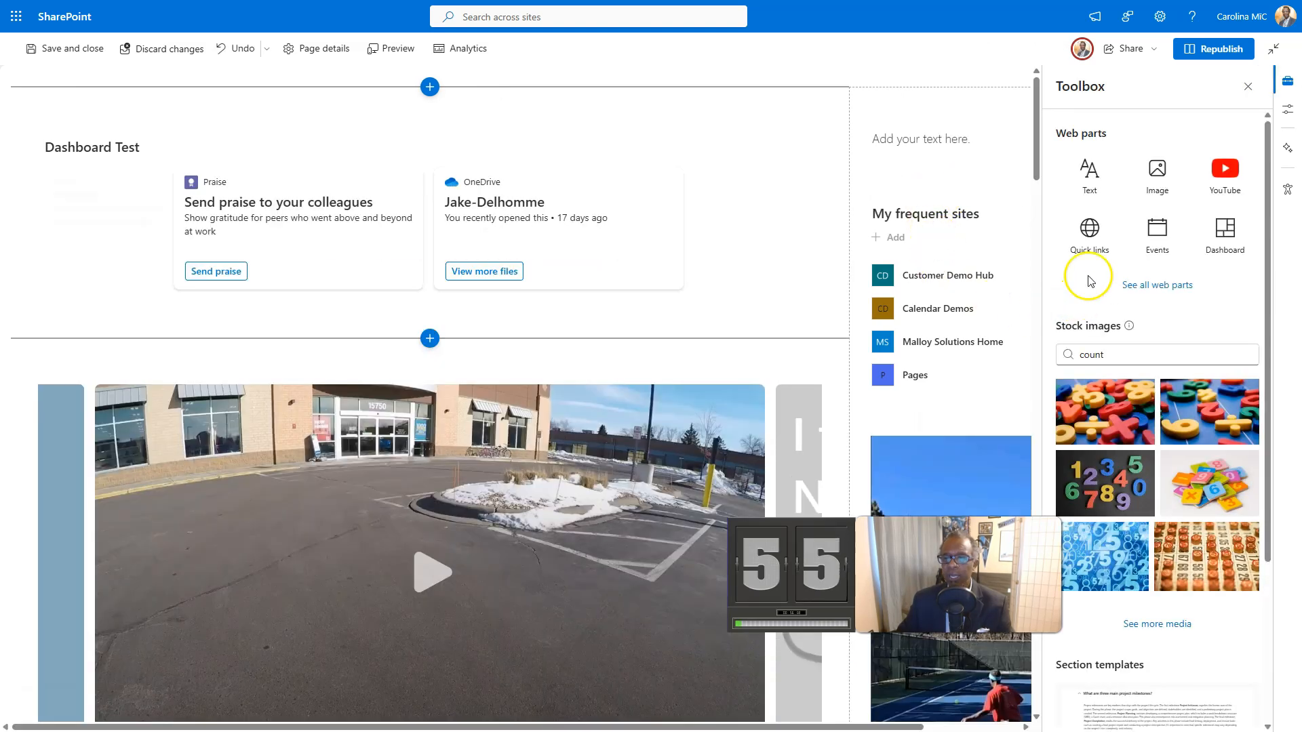
left_click(1146, 285)
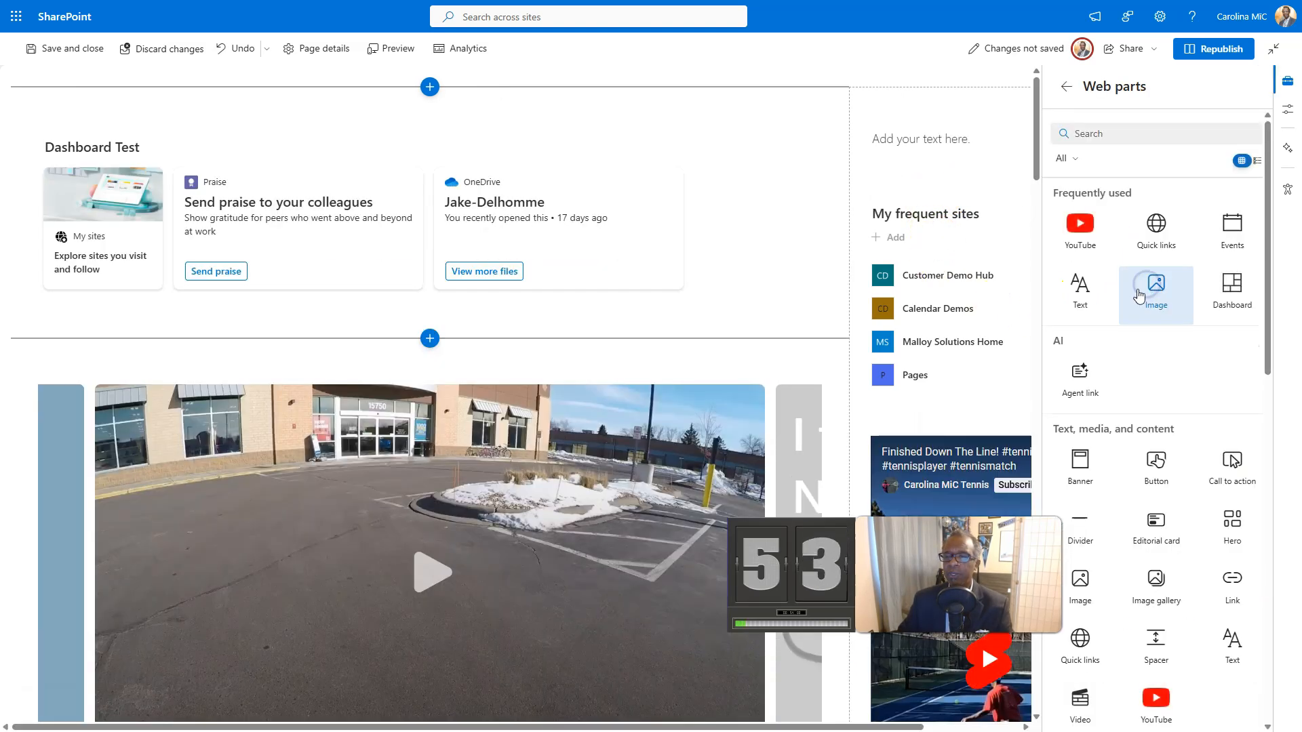
scroll(1134, 343, "down", 3)
scroll(1138, 348, "down", 5)
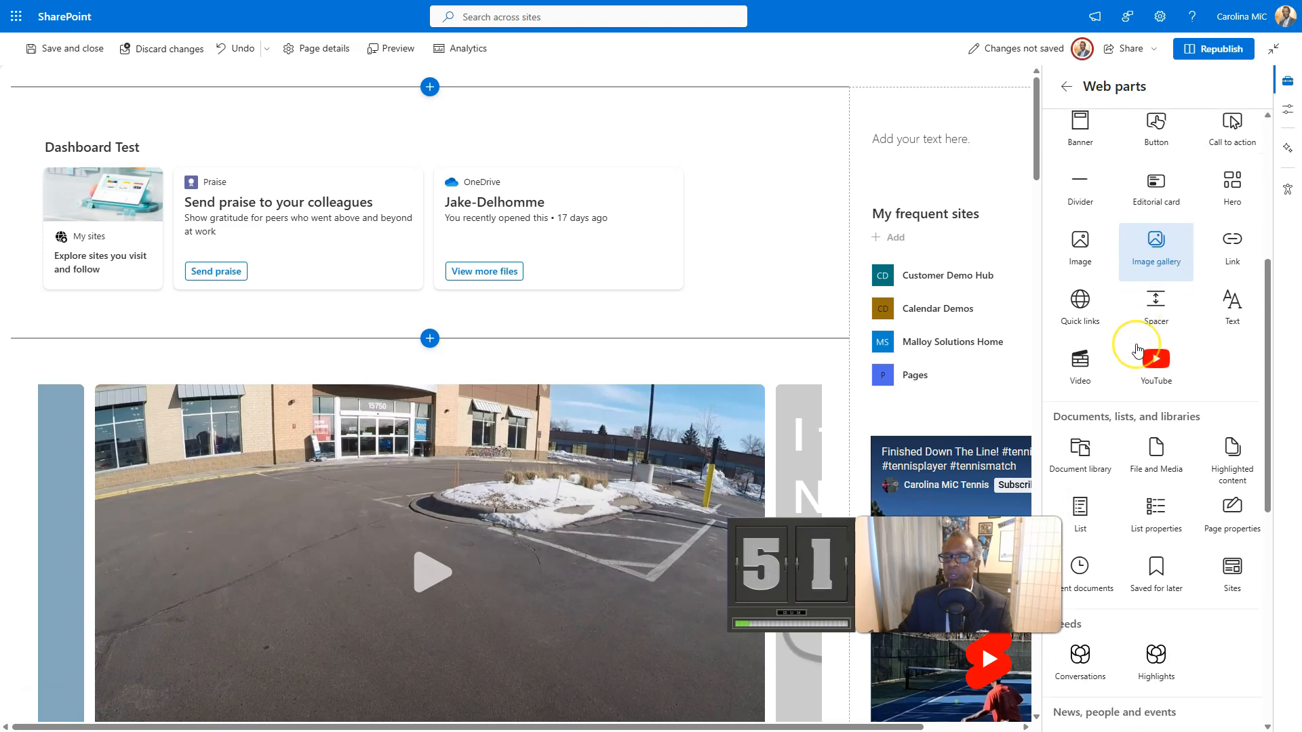
scroll(1138, 344, "down", 1)
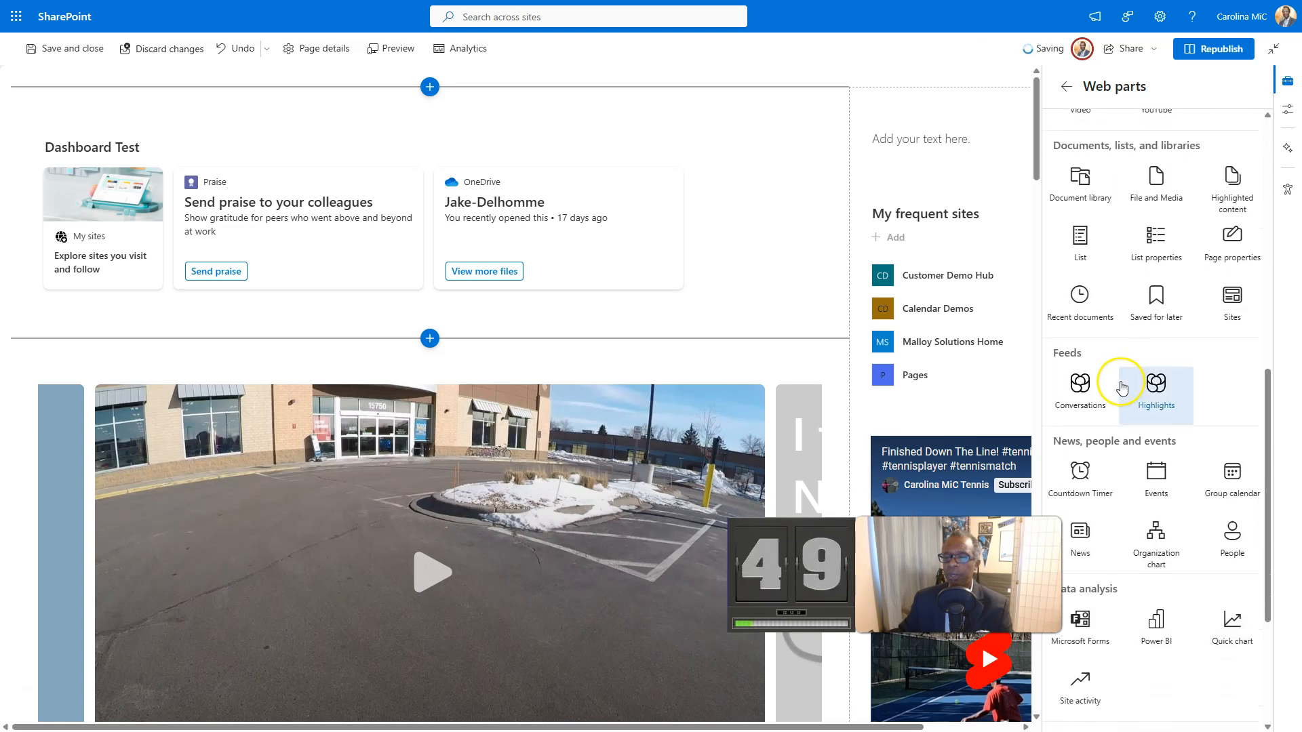
left_click(1087, 479)
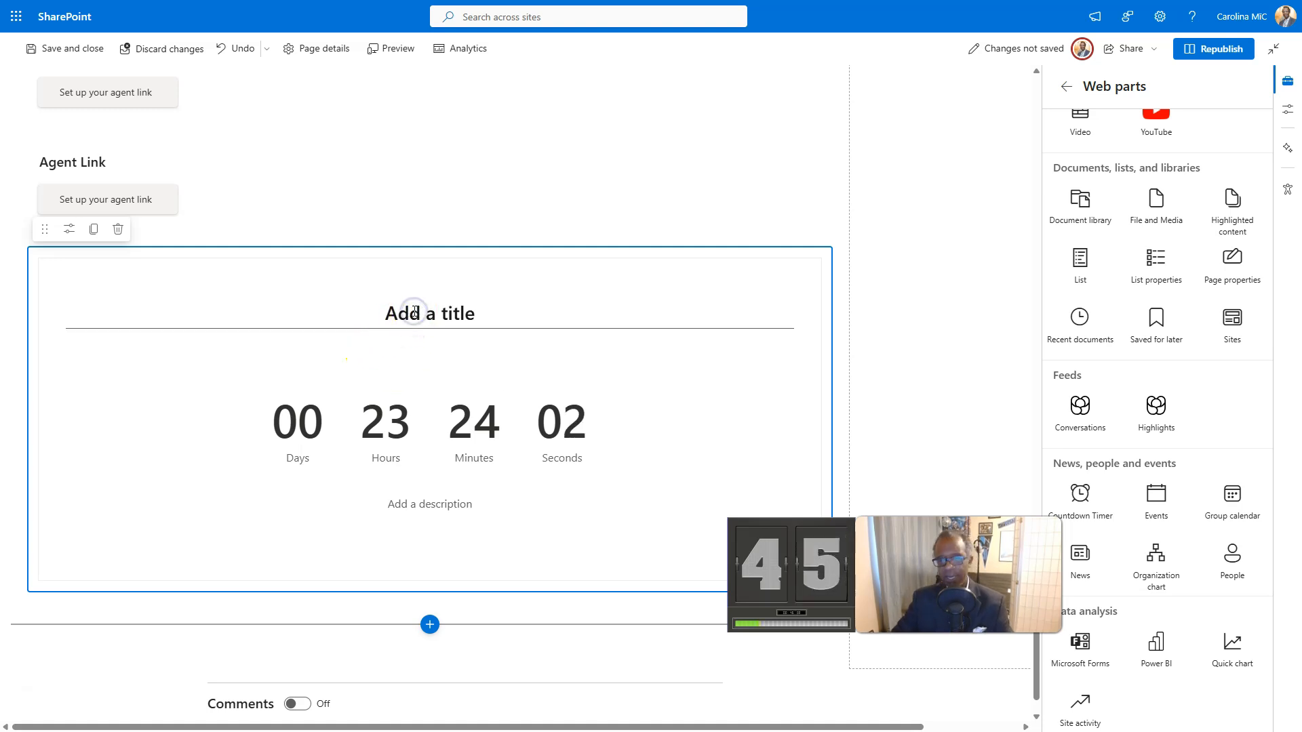
Step: Title the countdown timer "Album Release" and set its target date to Fri Aug 29 2025
type("lbum Release")
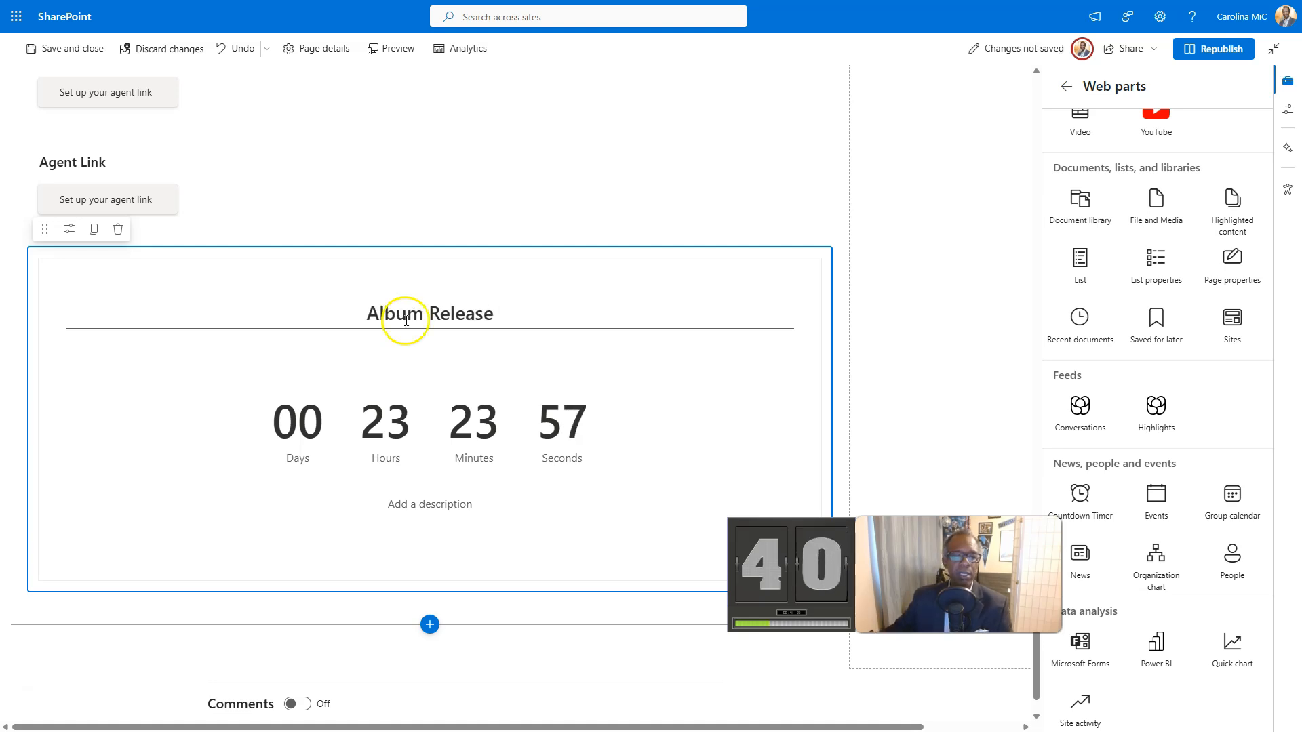
left_click(395, 504)
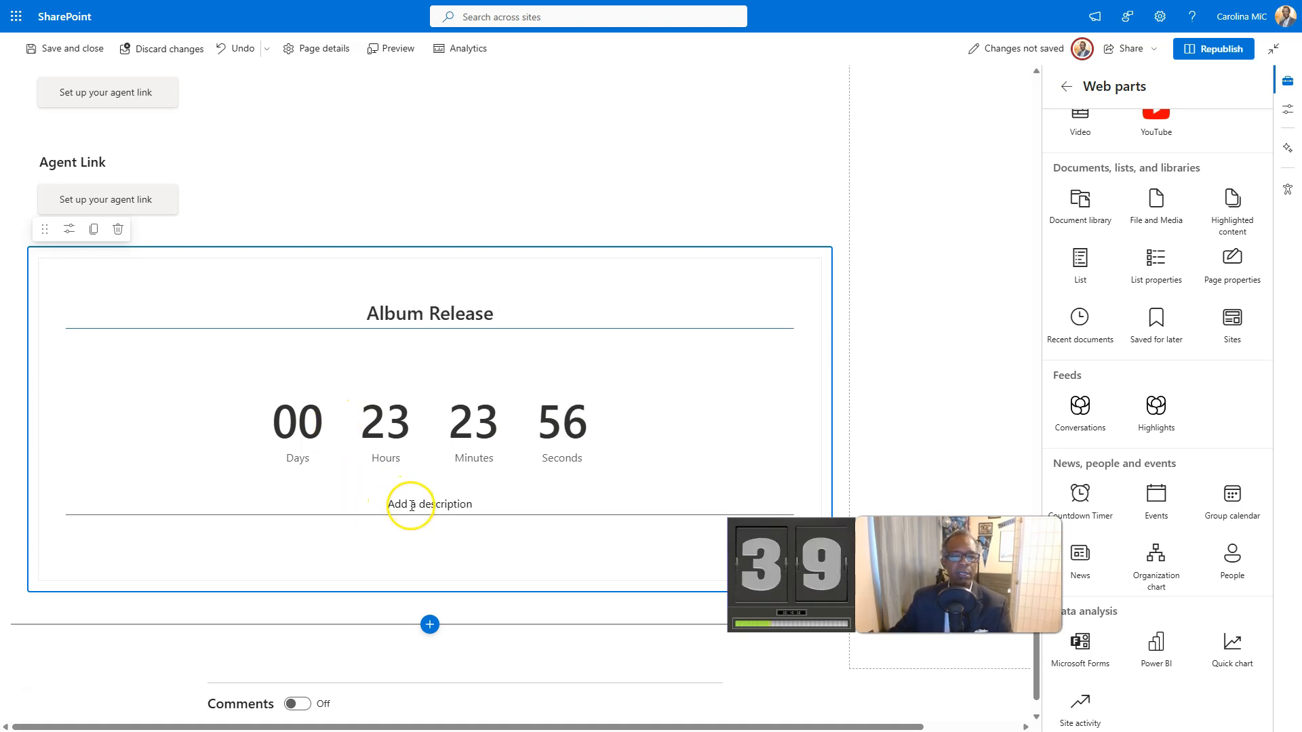
left_click(72, 230)
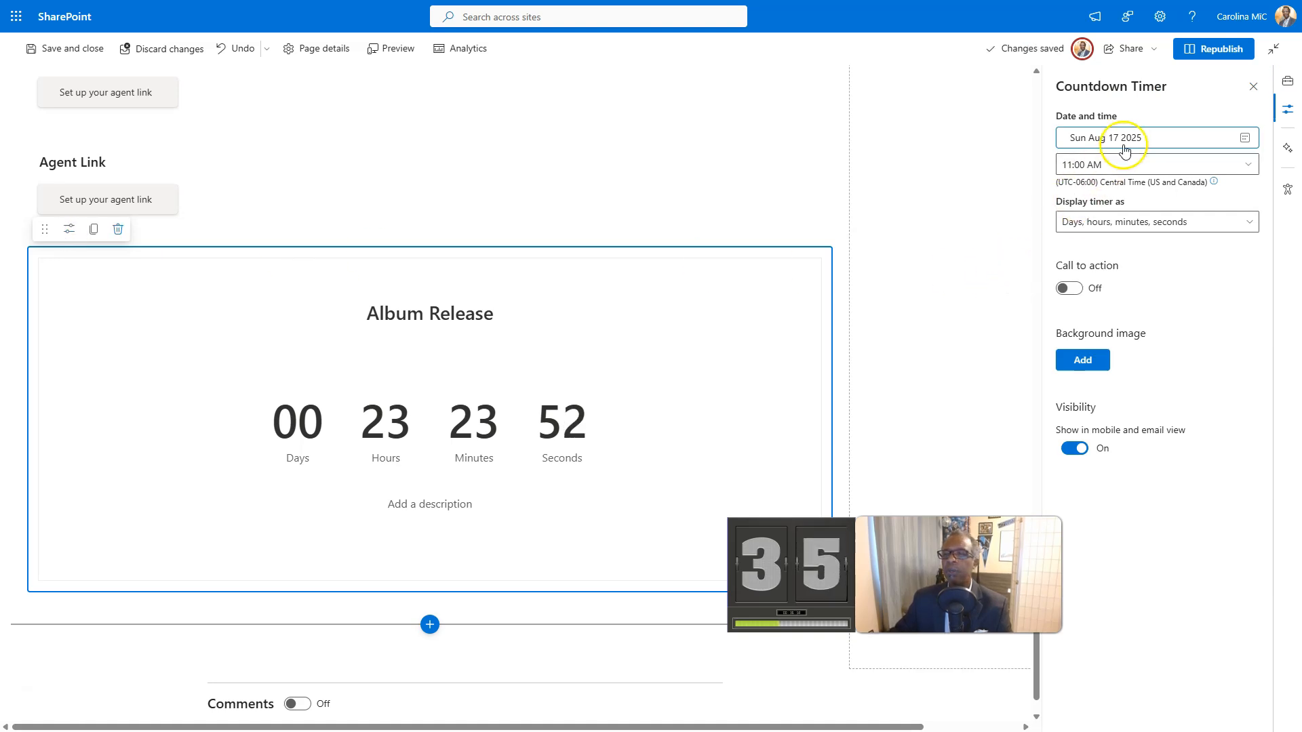
left_click(1245, 138)
left_click(1073, 281)
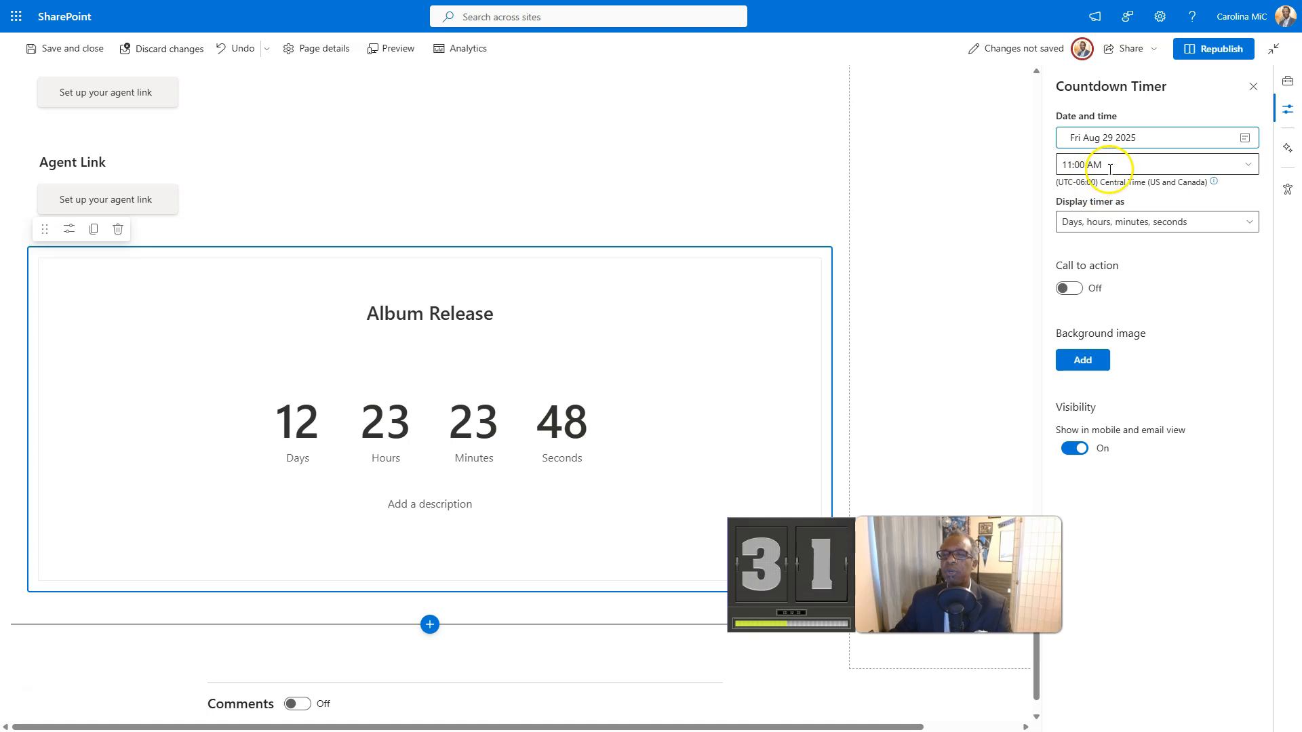
left_click(1107, 165)
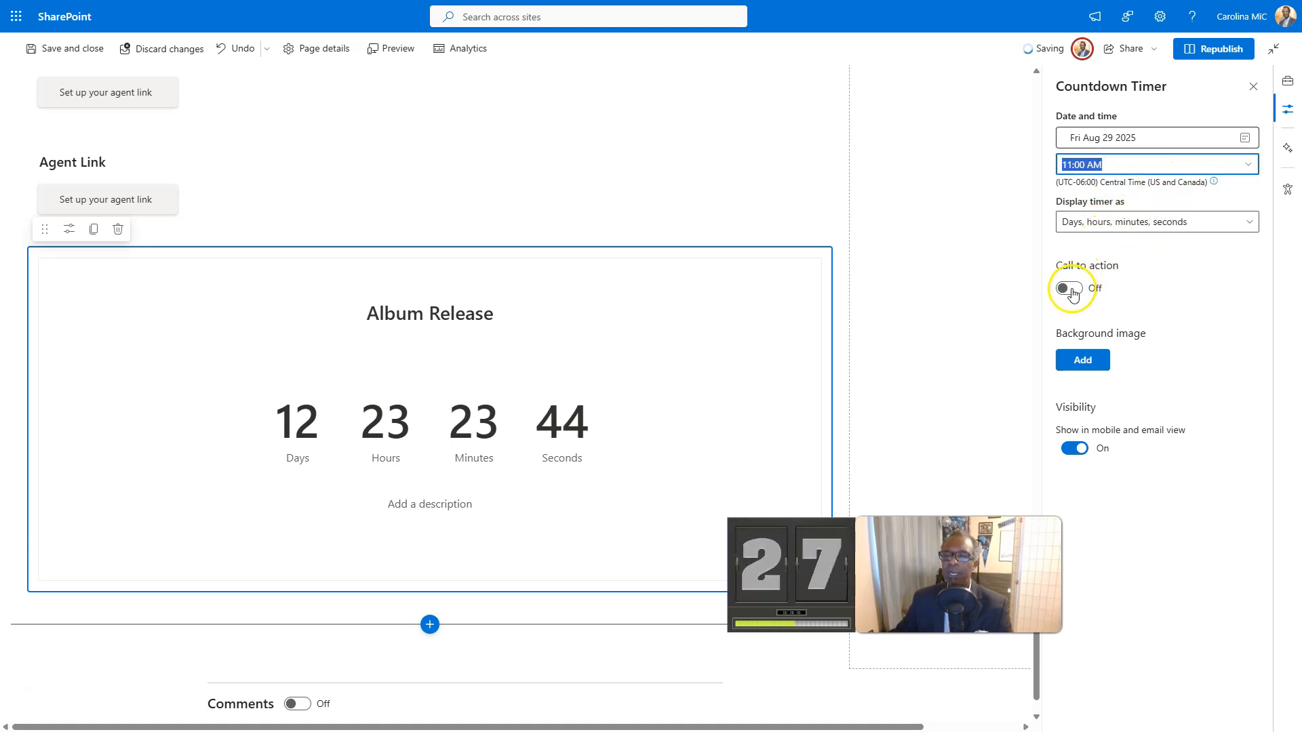
Step: Enable the timer's call to action with the text "Pre save now" and paste the distrokid.com hyperfollow address as its link
left_click(1070, 289)
left_click(1078, 332)
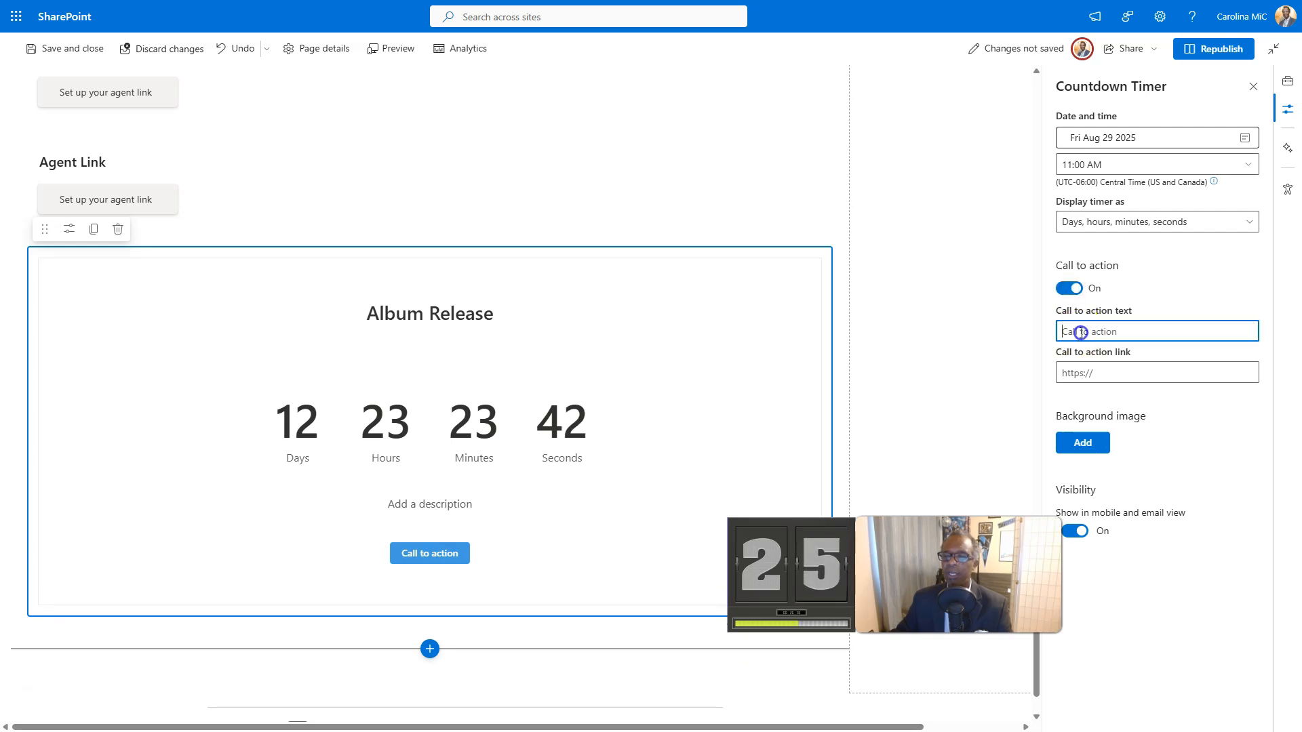
type("Prew-")
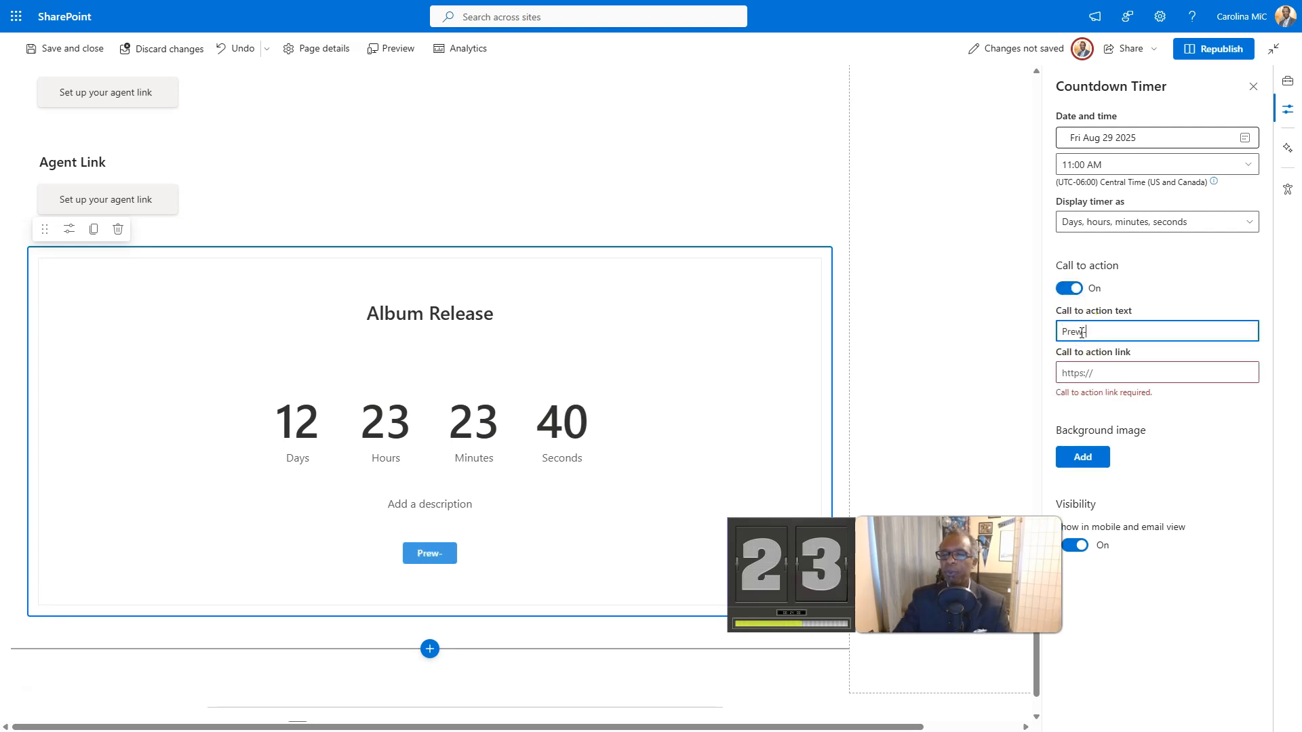
type("save no")
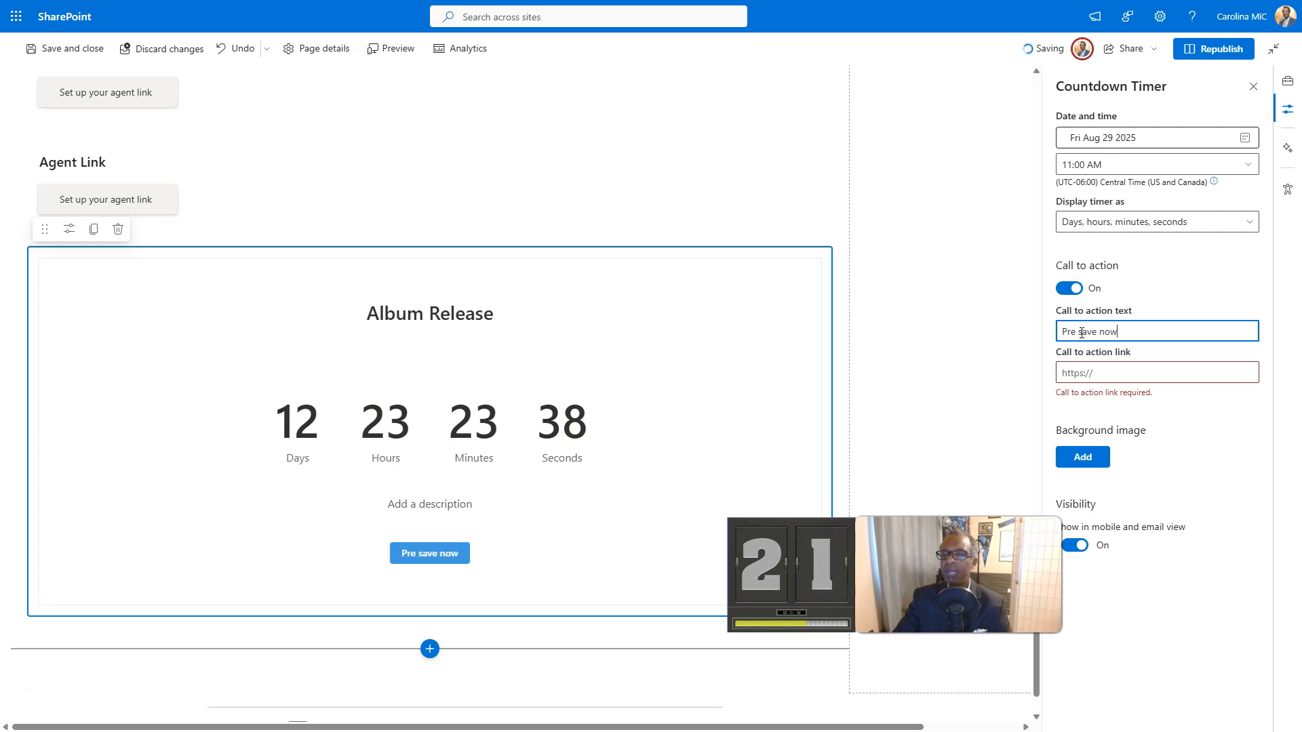
key("Tab")
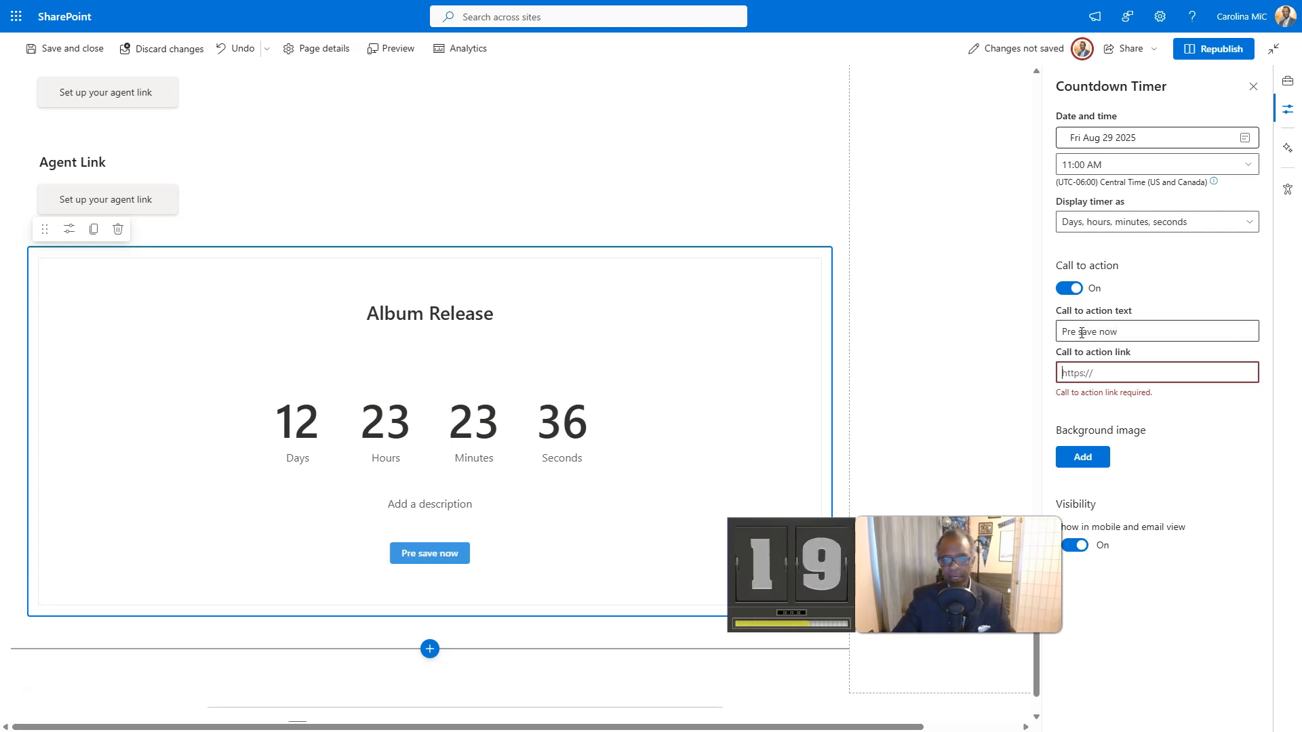
key("ctrl+v")
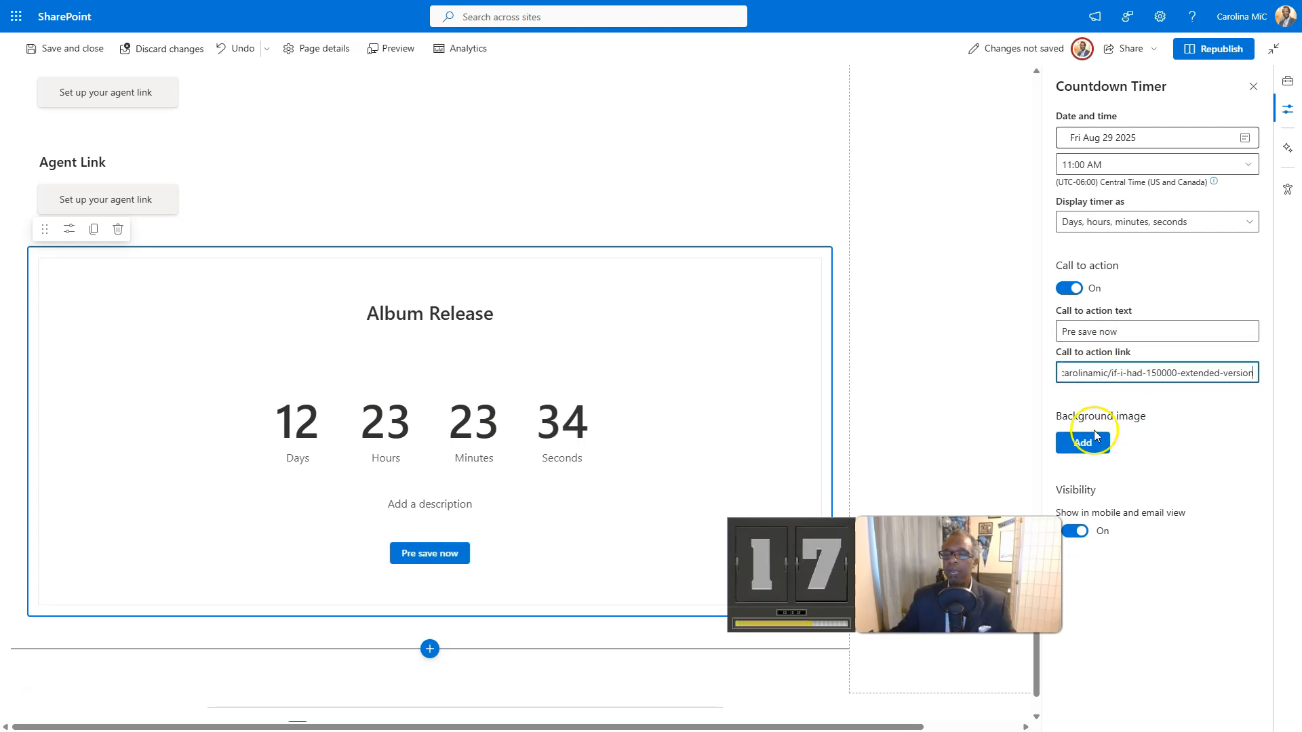
Step: Republish the page and review the Album Release countdown timer on the published page
left_click(1201, 49)
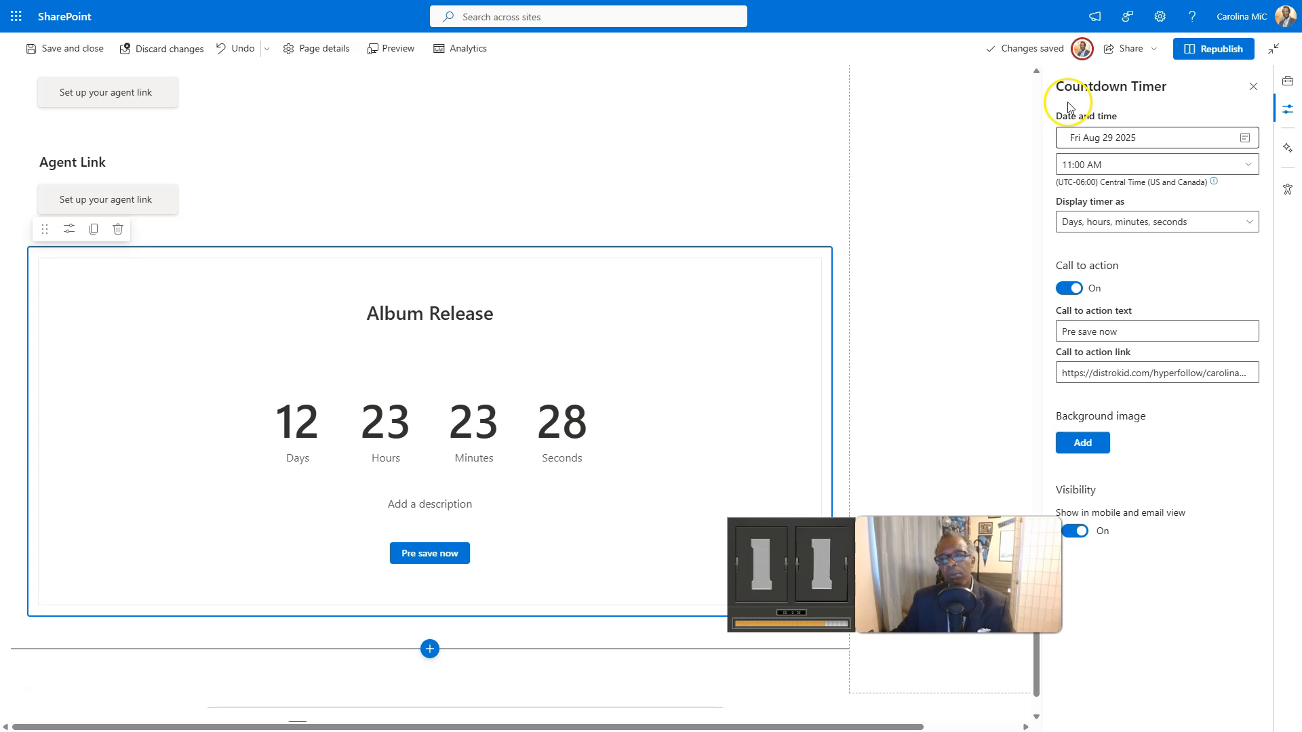
left_click(1200, 52)
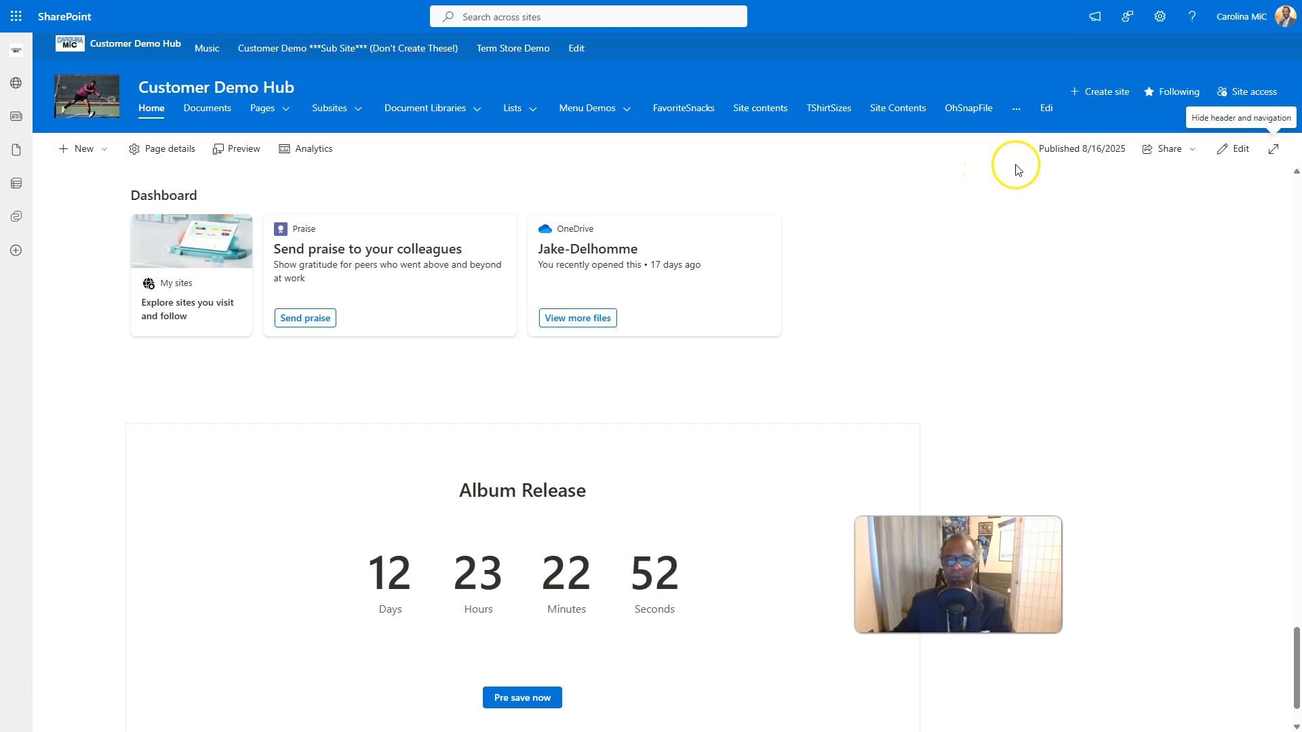
scroll(744, 389, "down", 1)
scroll(715, 401, "up", 1)
scroll(675, 435, "down", 2)
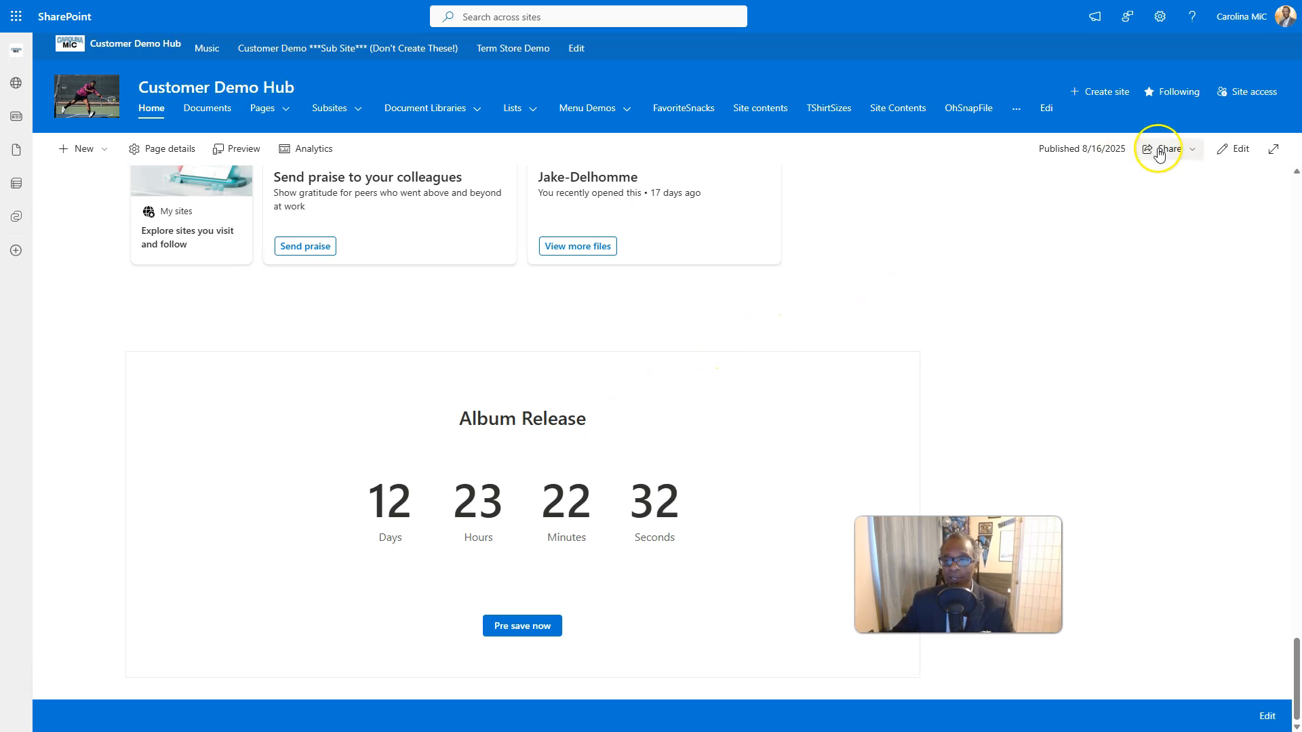
Step: Reopen the page for editing and move the Album Release countdown timer into the vertical section, below the "Roller Skate Funk" image
left_click(1239, 150)
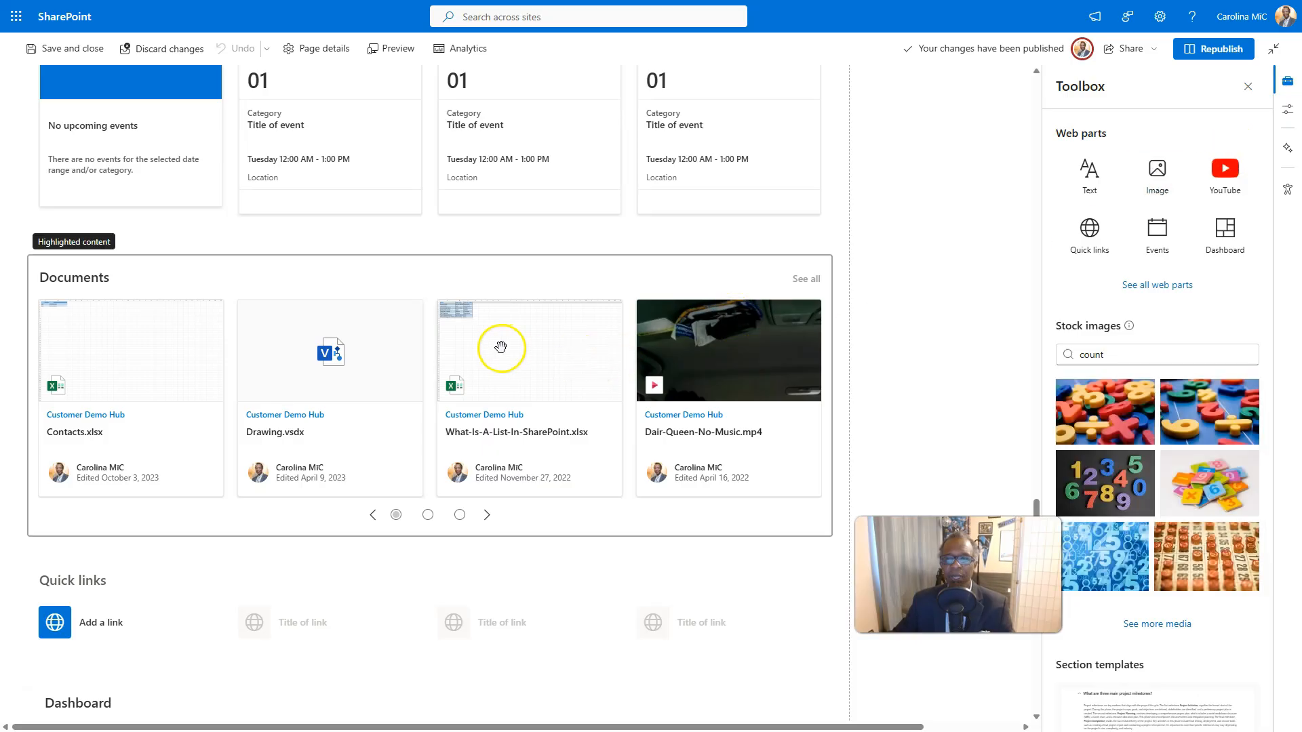
scroll(505, 360, "up", 1)
scroll(513, 305, "up", 9)
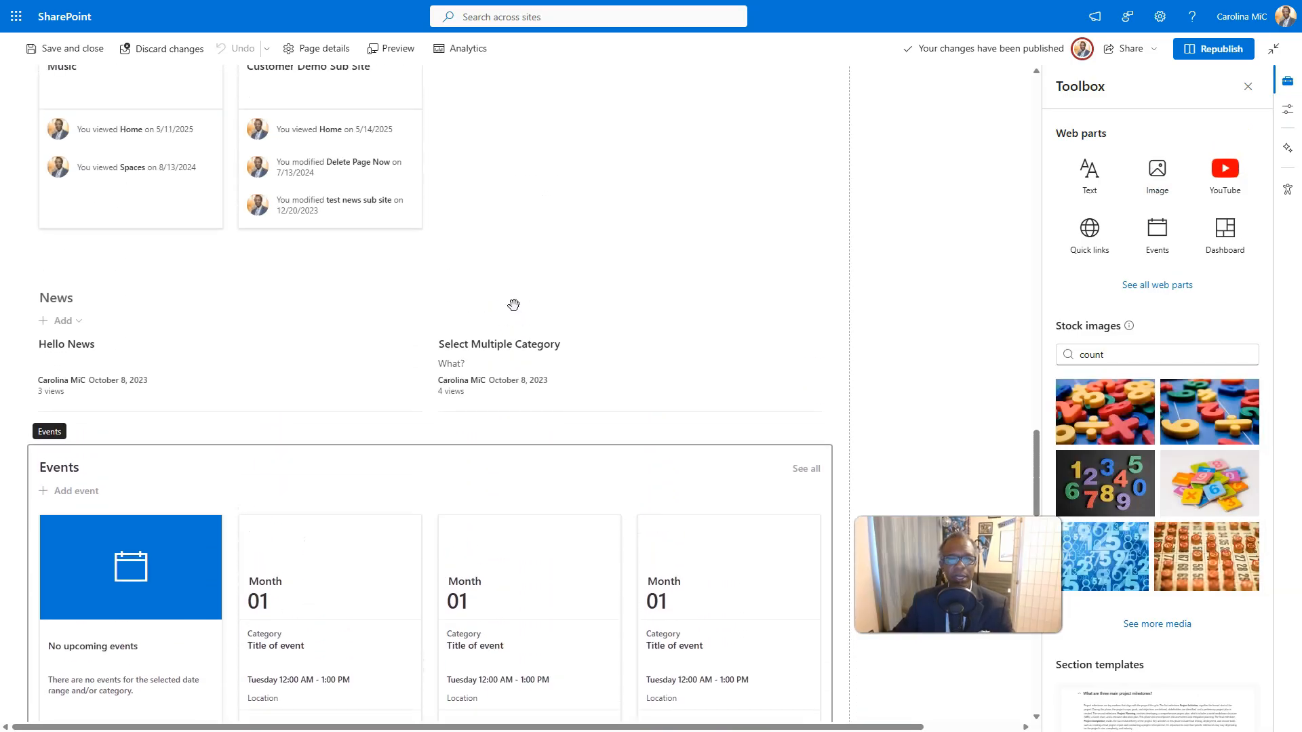
scroll(514, 305, "up", 15)
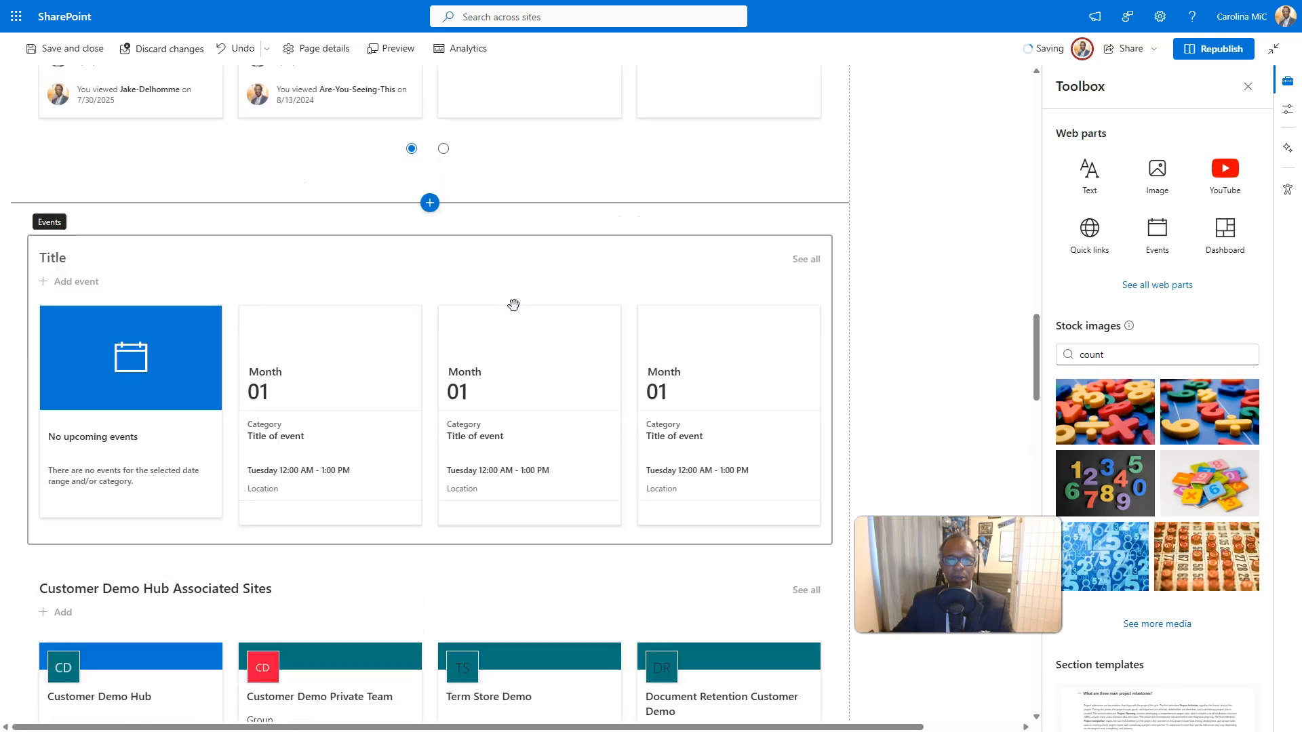
scroll(513, 305, "up", 15)
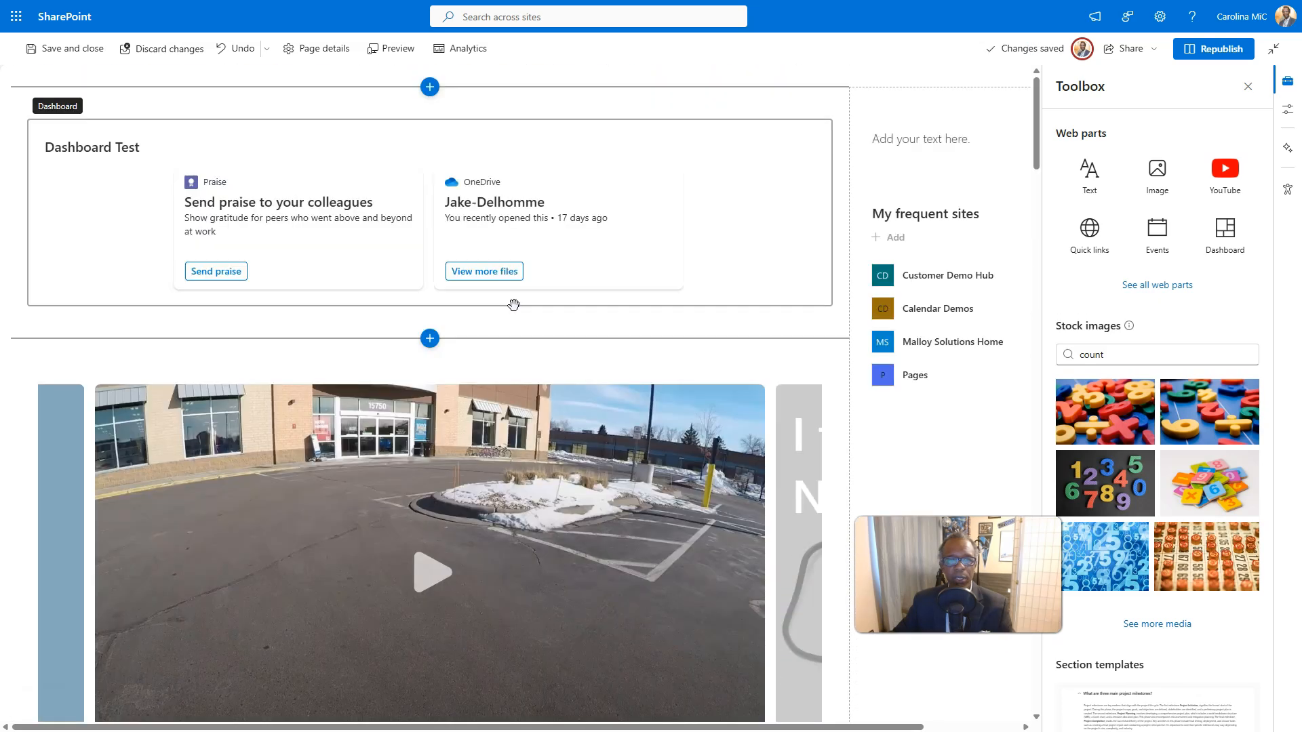
scroll(513, 305, "down", 4)
scroll(513, 305, "down", 12)
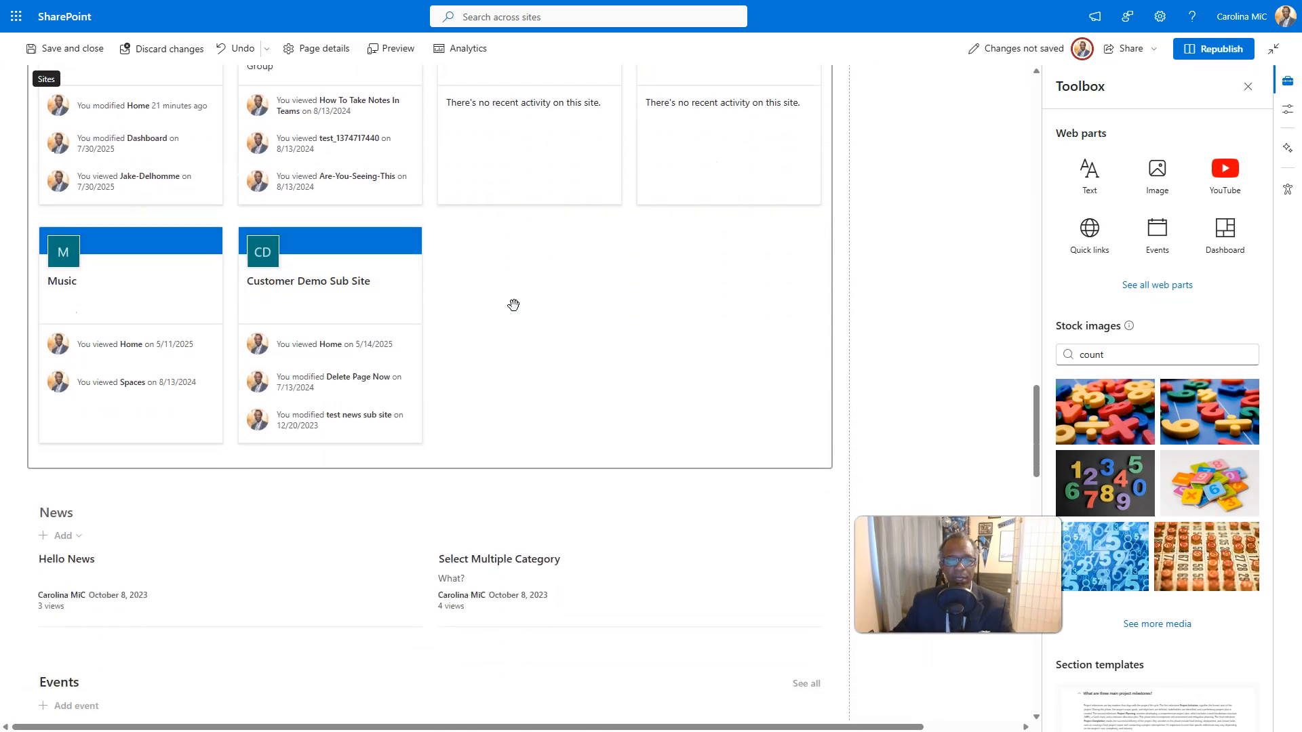
scroll(514, 306, "down", 12)
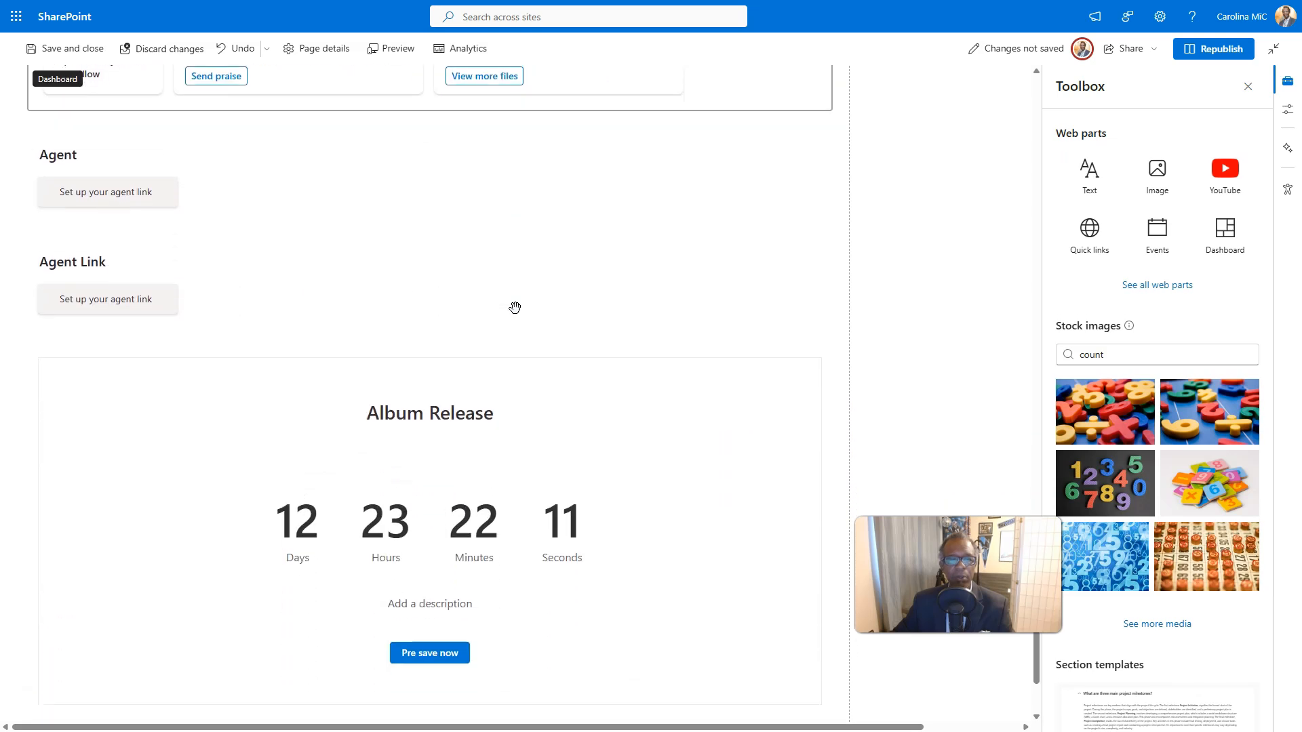
scroll(514, 308, "down", 2)
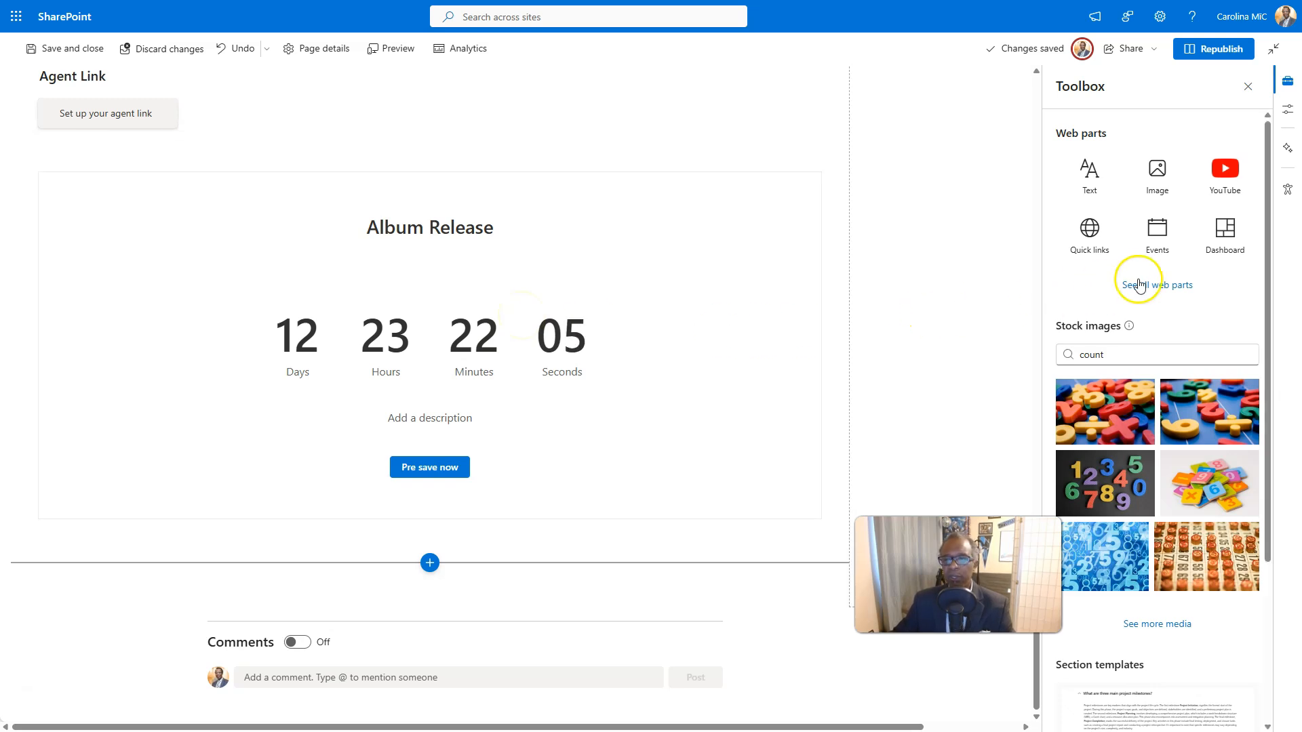
scroll(989, 286, "up", 9)
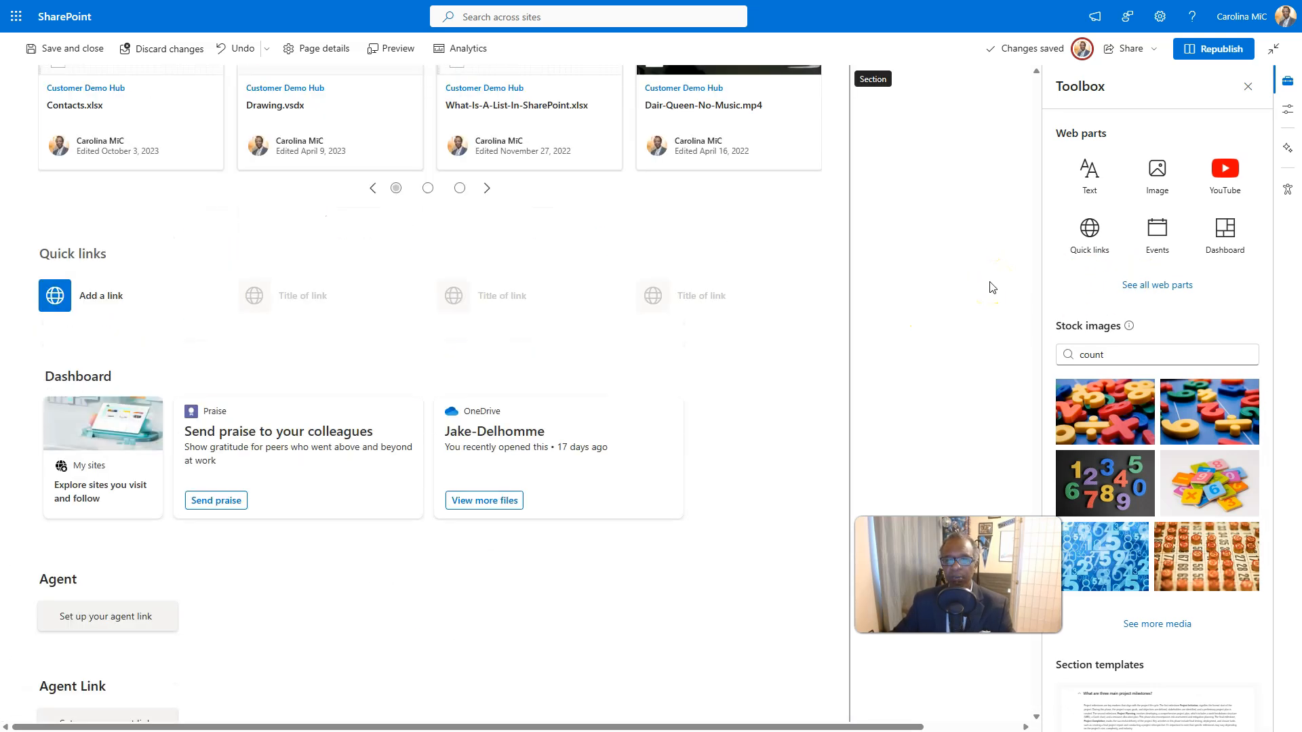
scroll(989, 286, "down", 8)
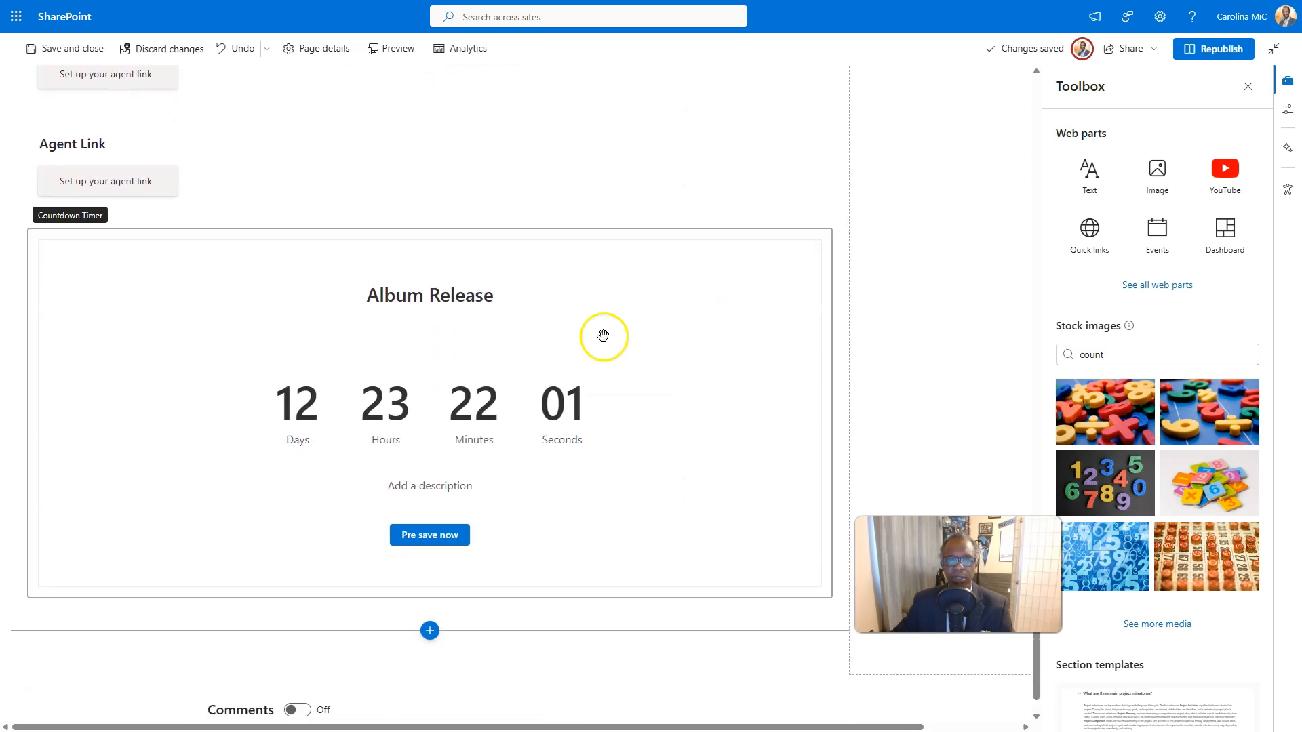
left_click_drag(335, 330, 909, 275)
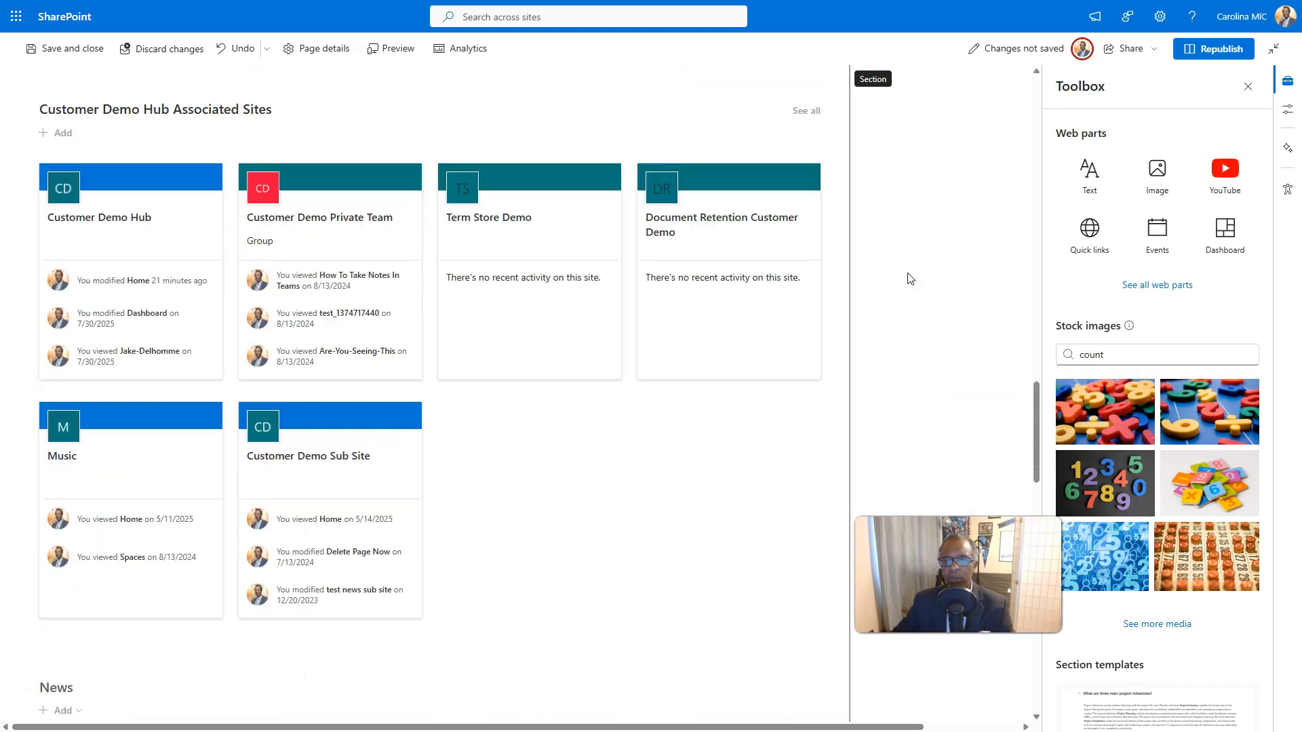
left_click(989, 250)
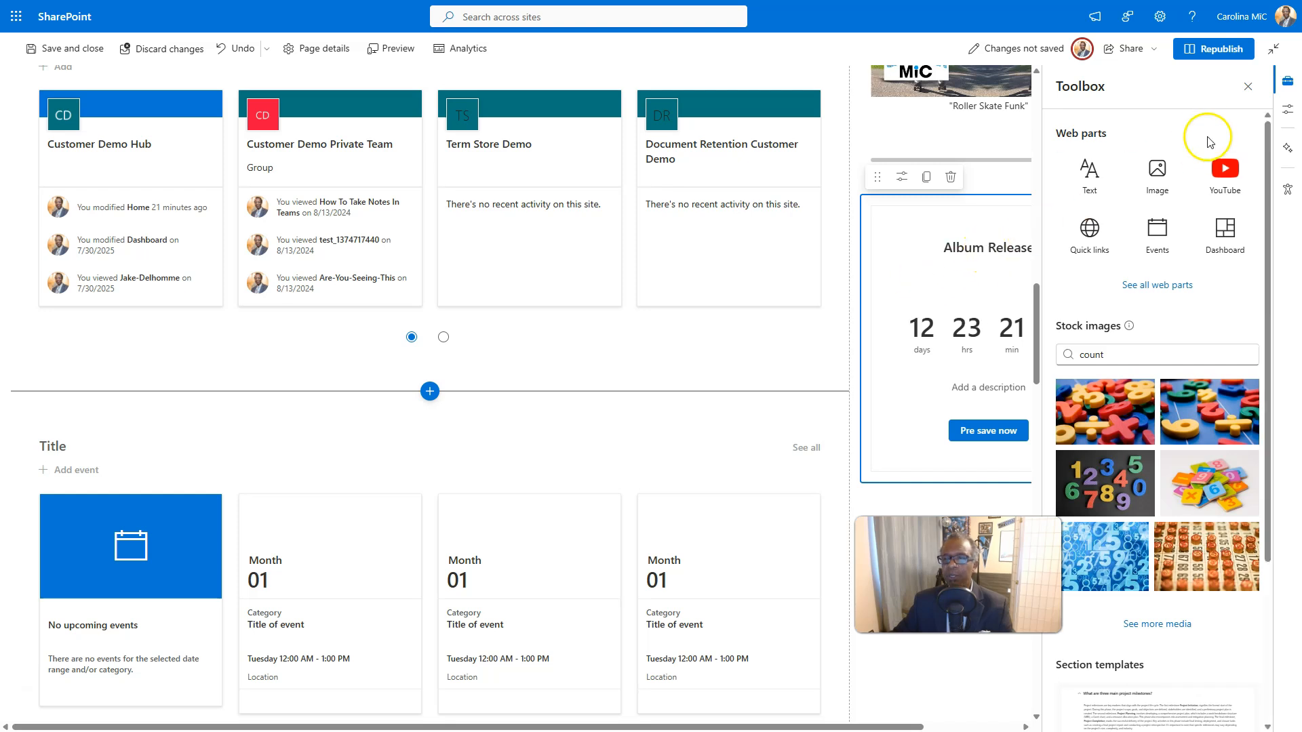
left_click(1248, 86)
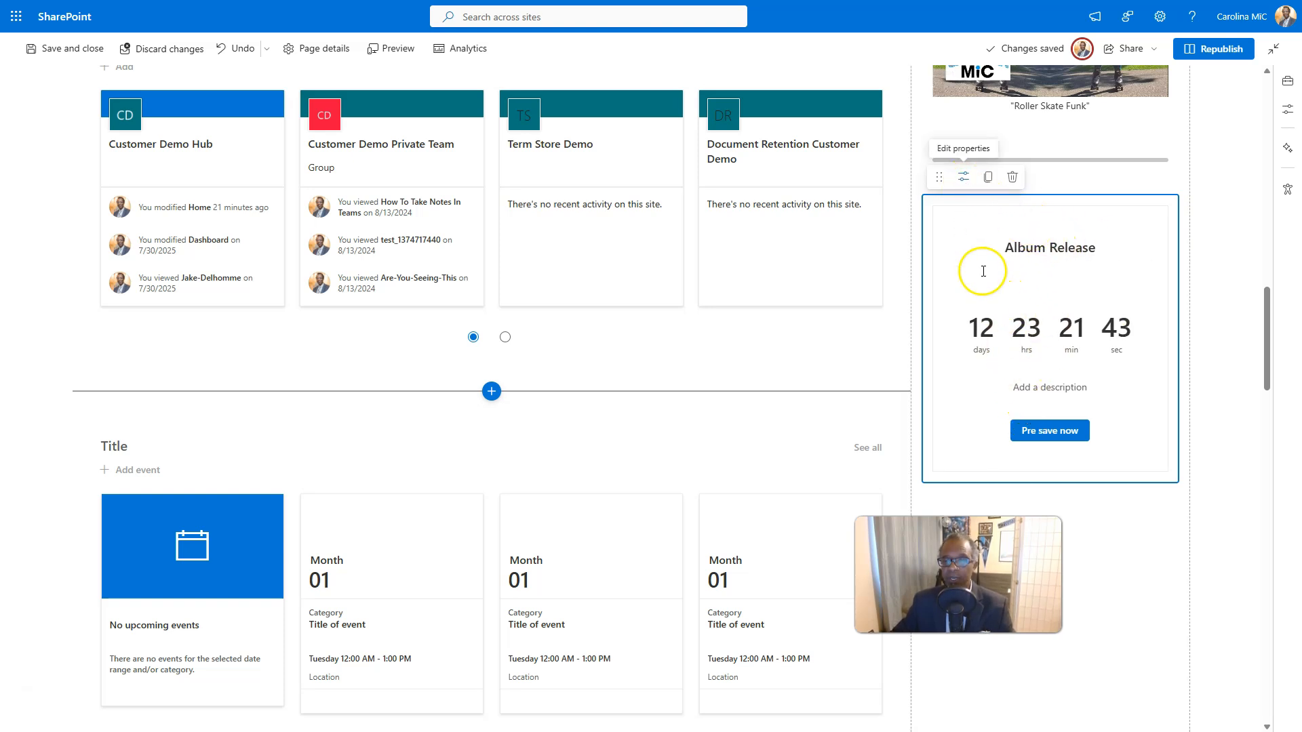
left_click(964, 177)
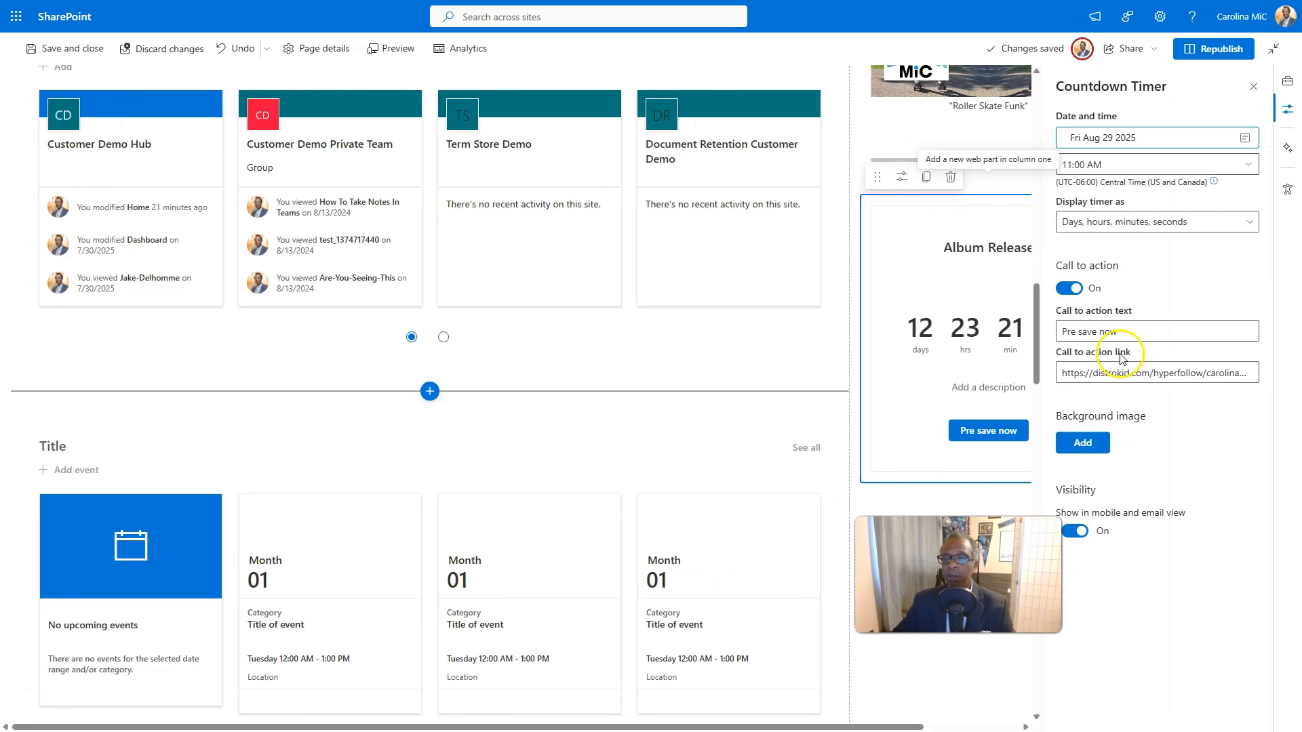
left_click(1083, 443)
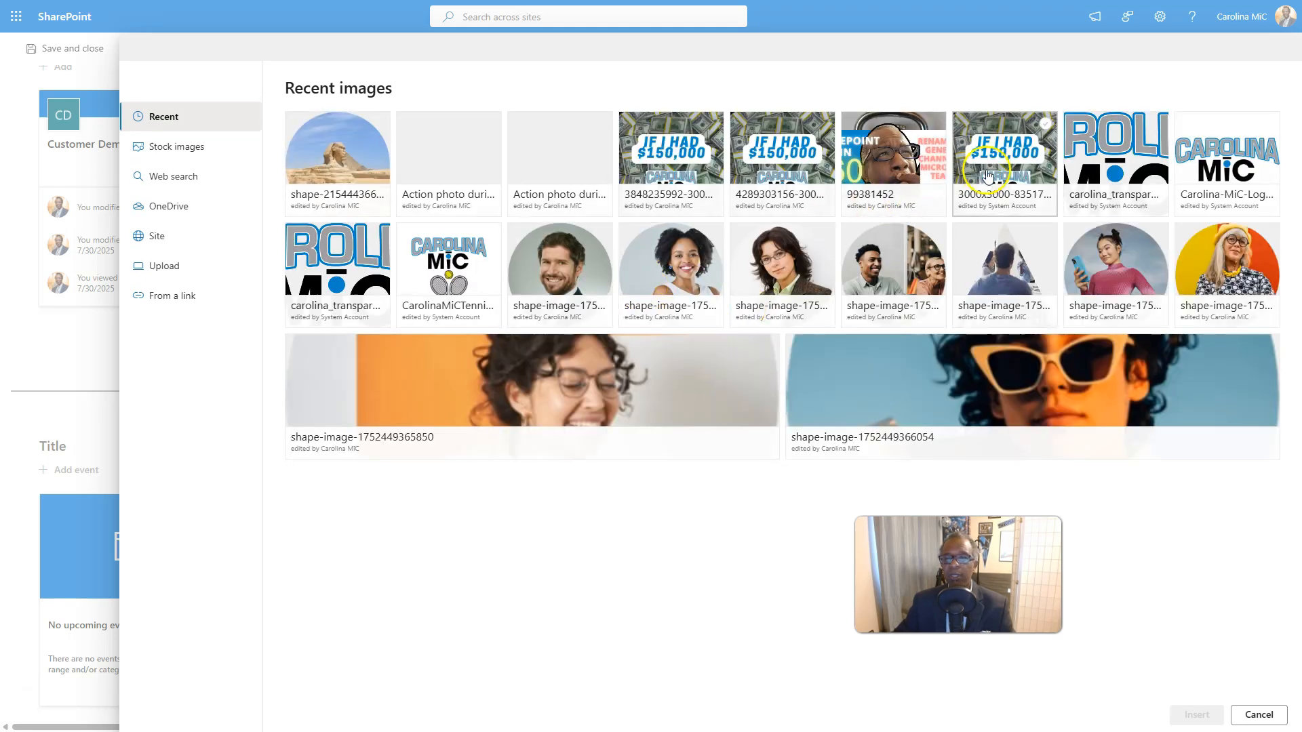
left_click(671, 163)
left_click(1190, 712)
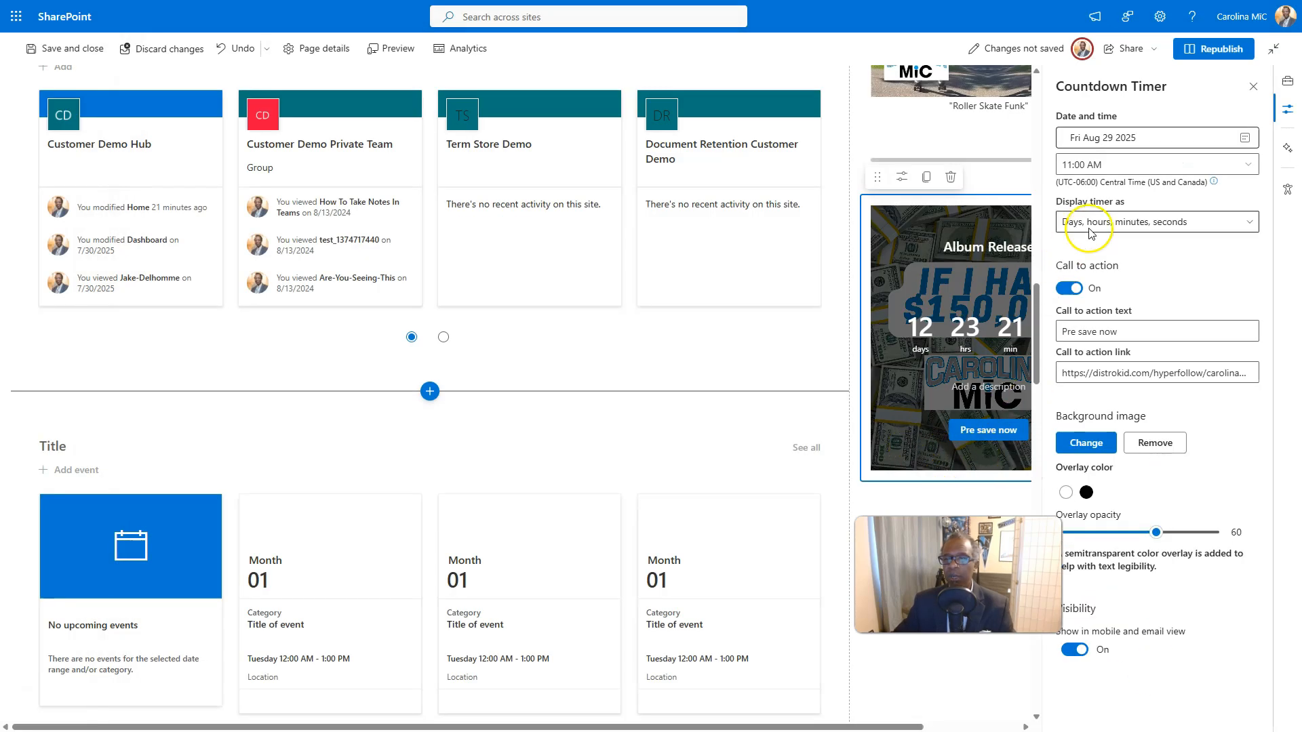
left_click(1254, 87)
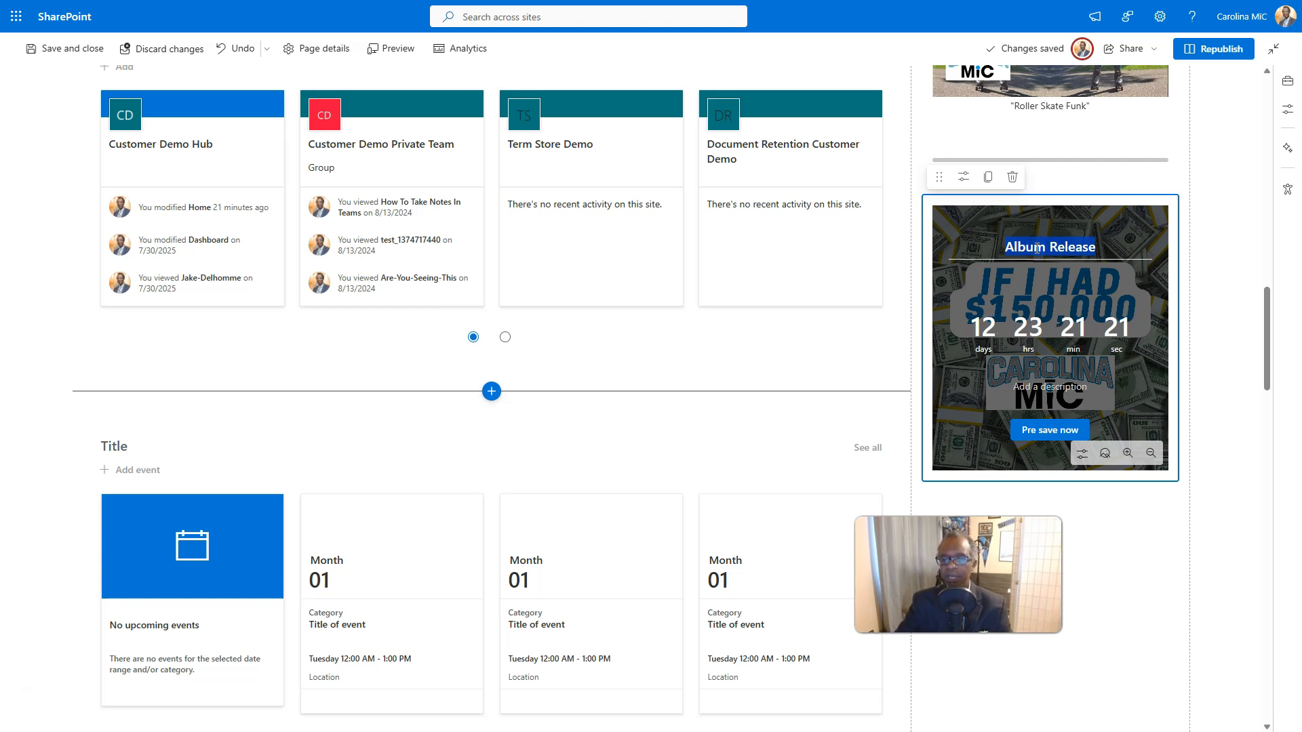
Step: Retitle the countdown timer "If I Had $150,000" and add the description "This is a re-release"
type("If I")
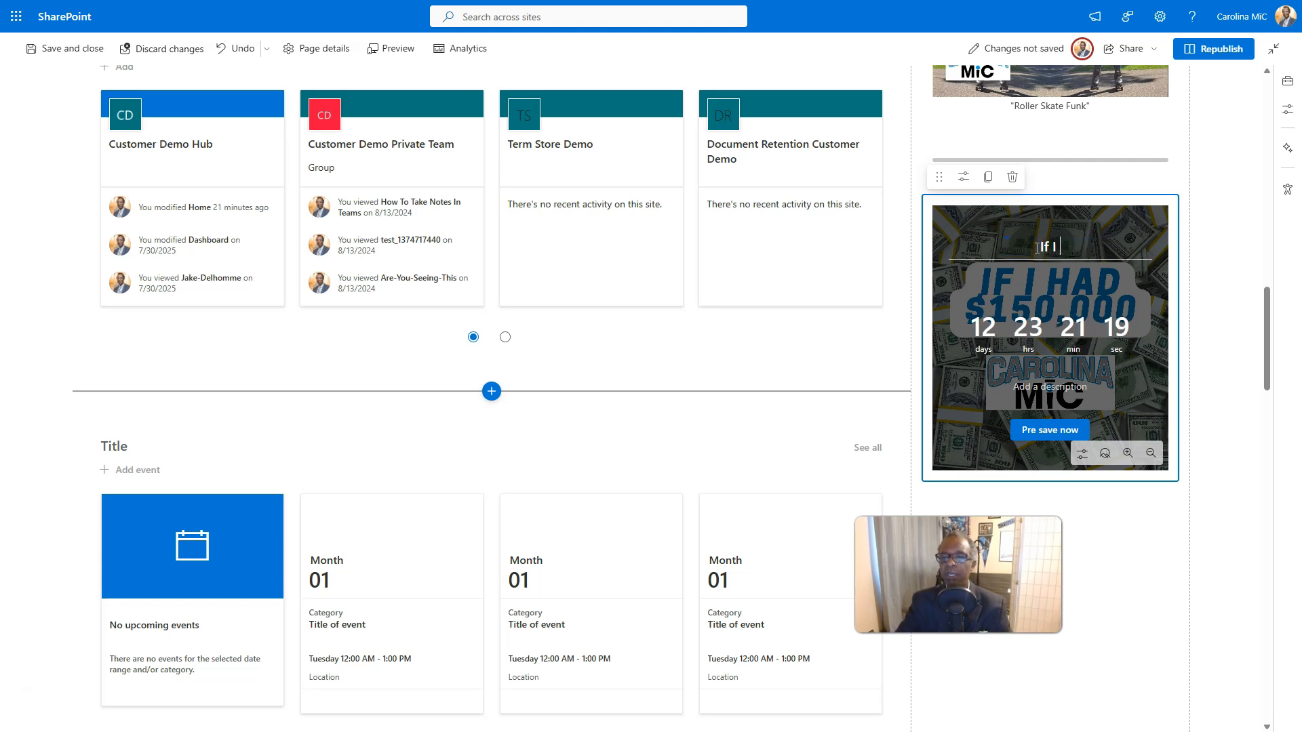
type(" Had $150,00")
key("BackSpace")
key("BackSpace")
type("000")
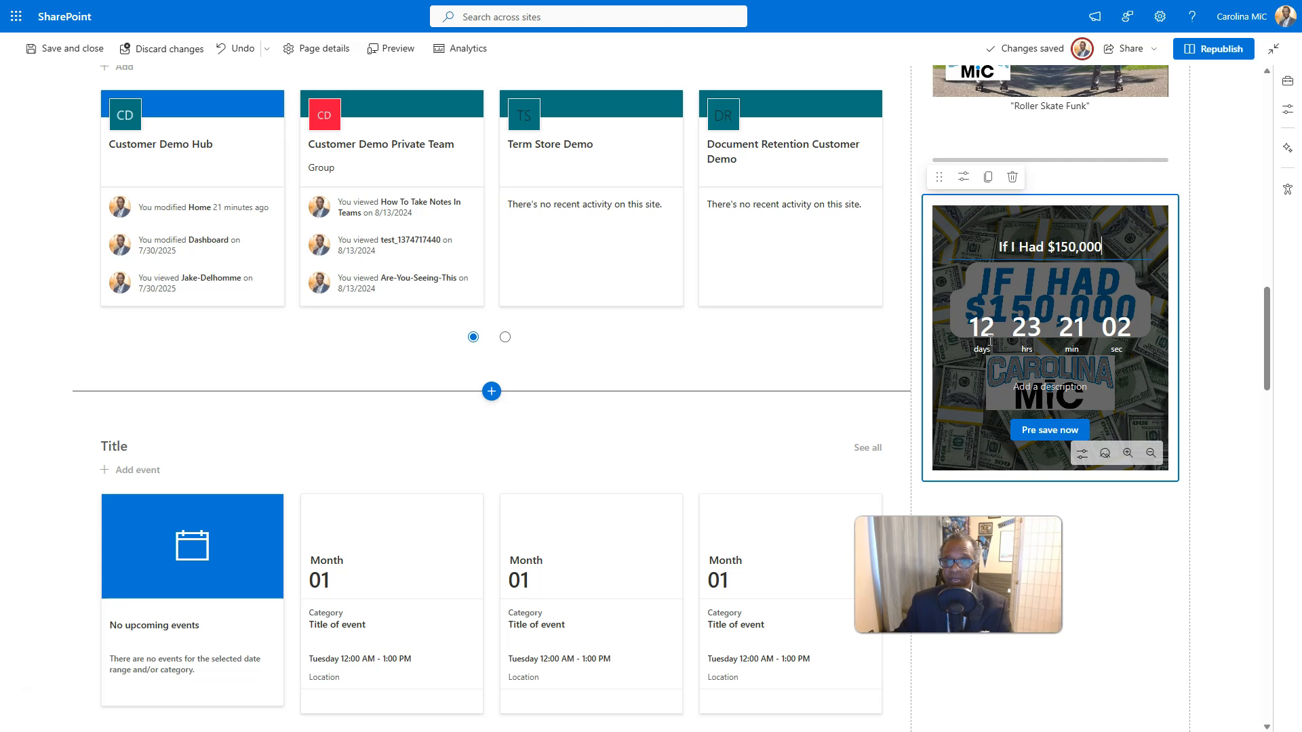
left_click(1044, 392)
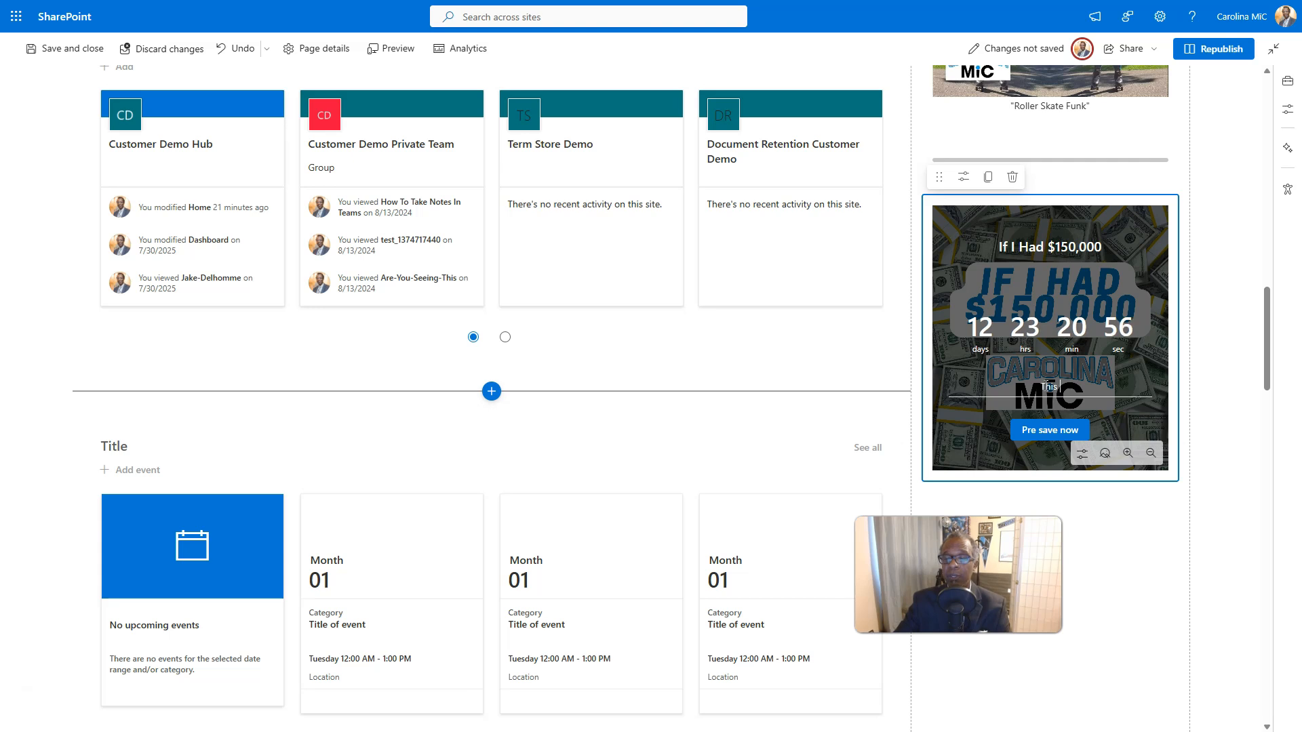
type("This is a re-release")
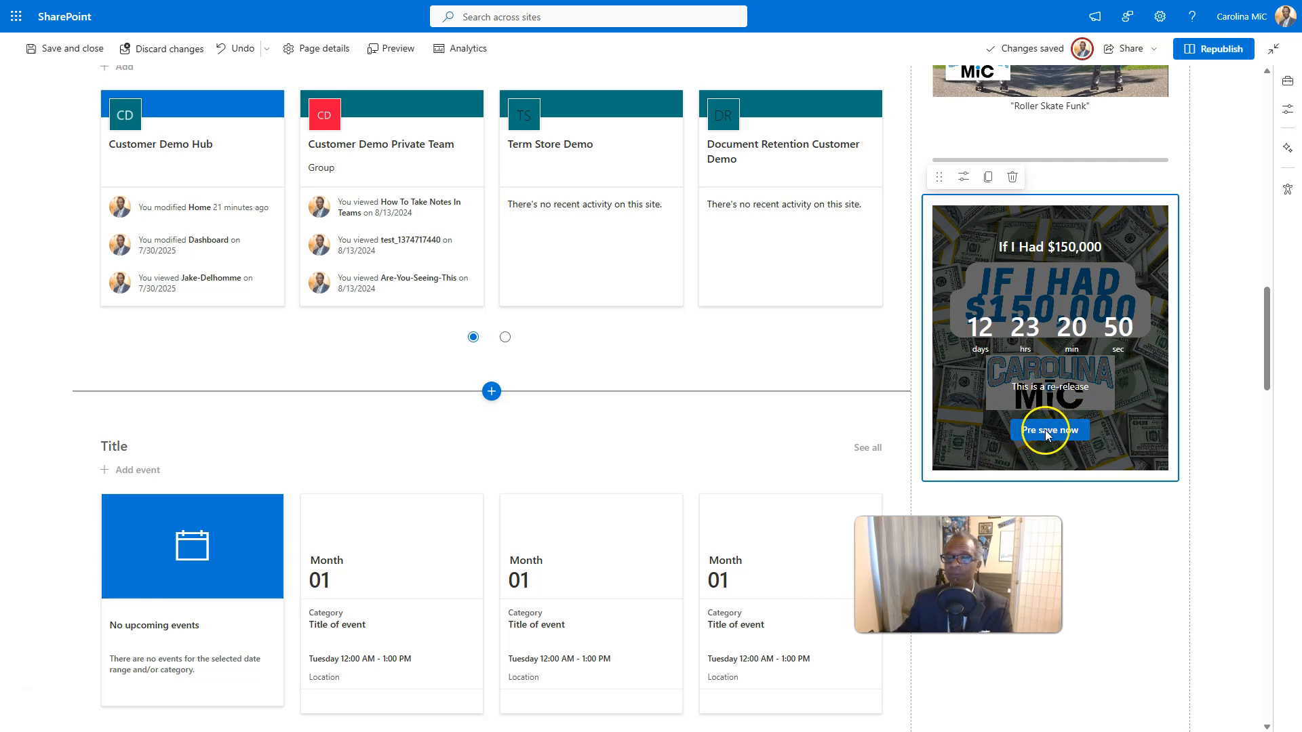
Step: Set the countdown timer's target time to 12:00 AM in its properties
left_click(964, 177)
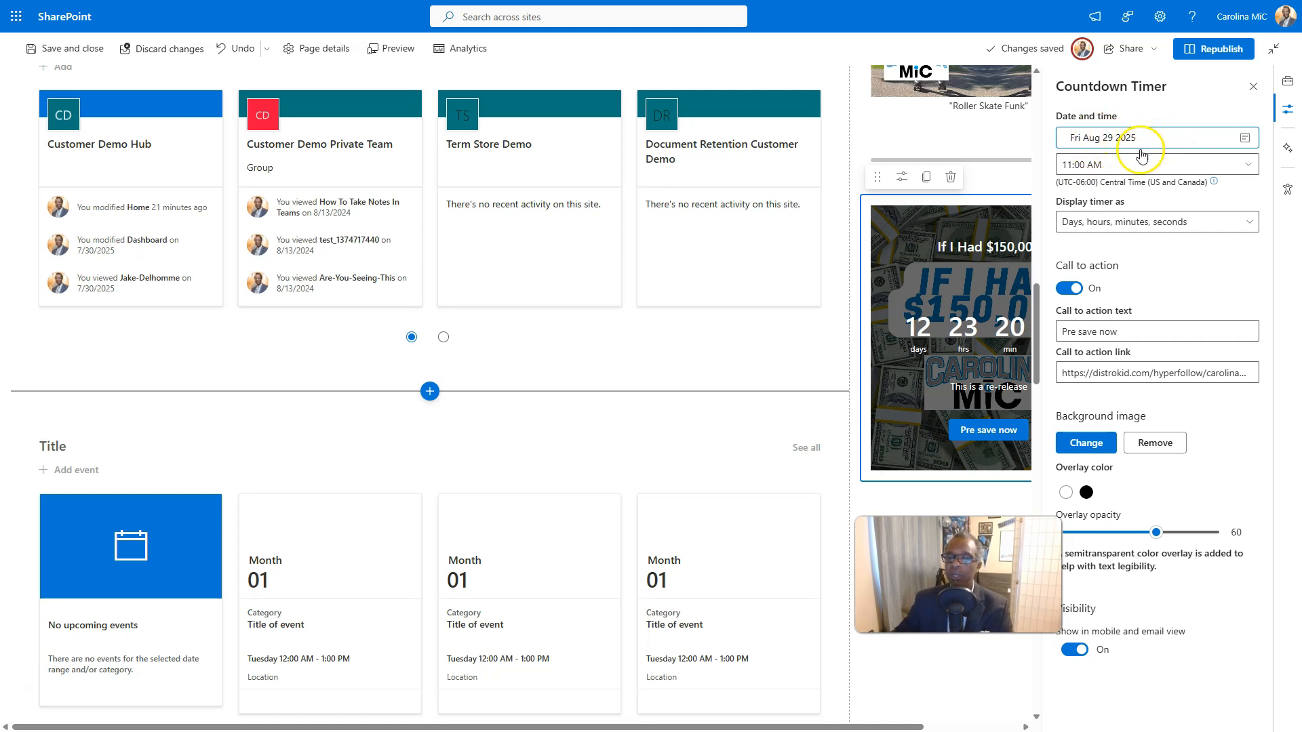
left_click(1248, 165)
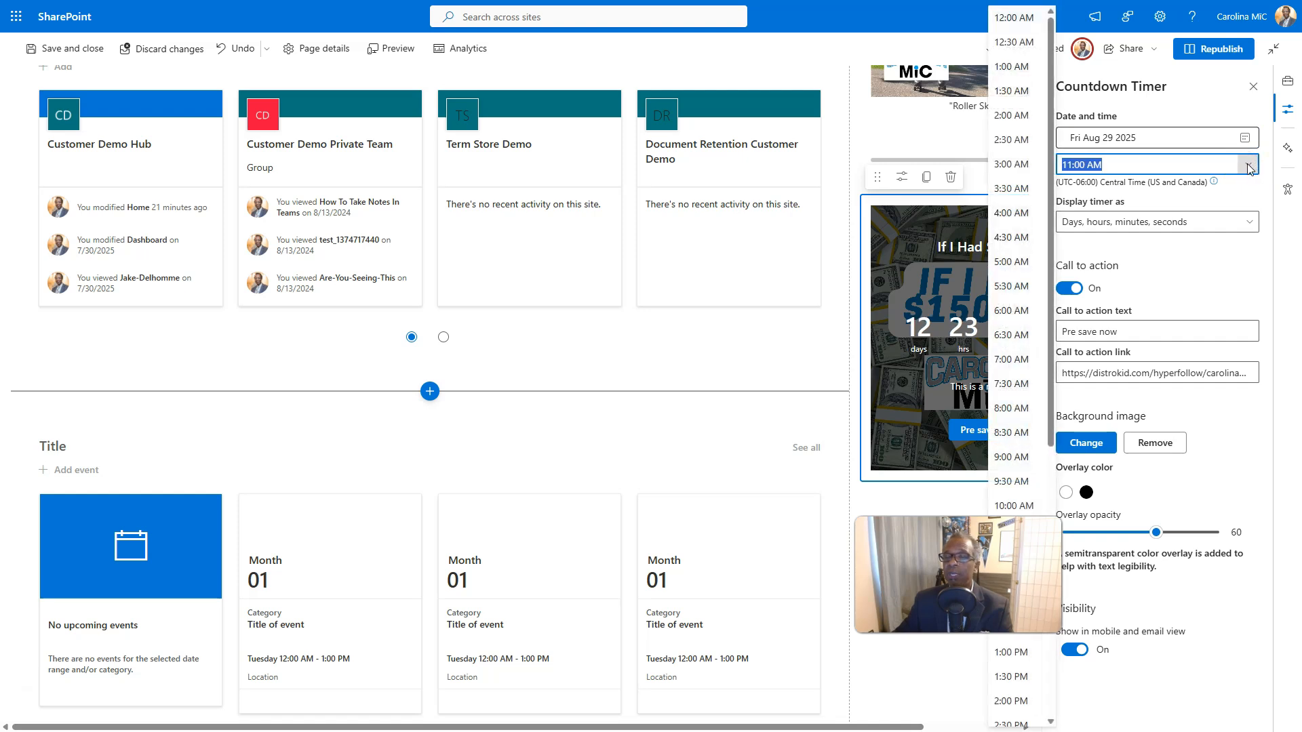
left_click(1025, 21)
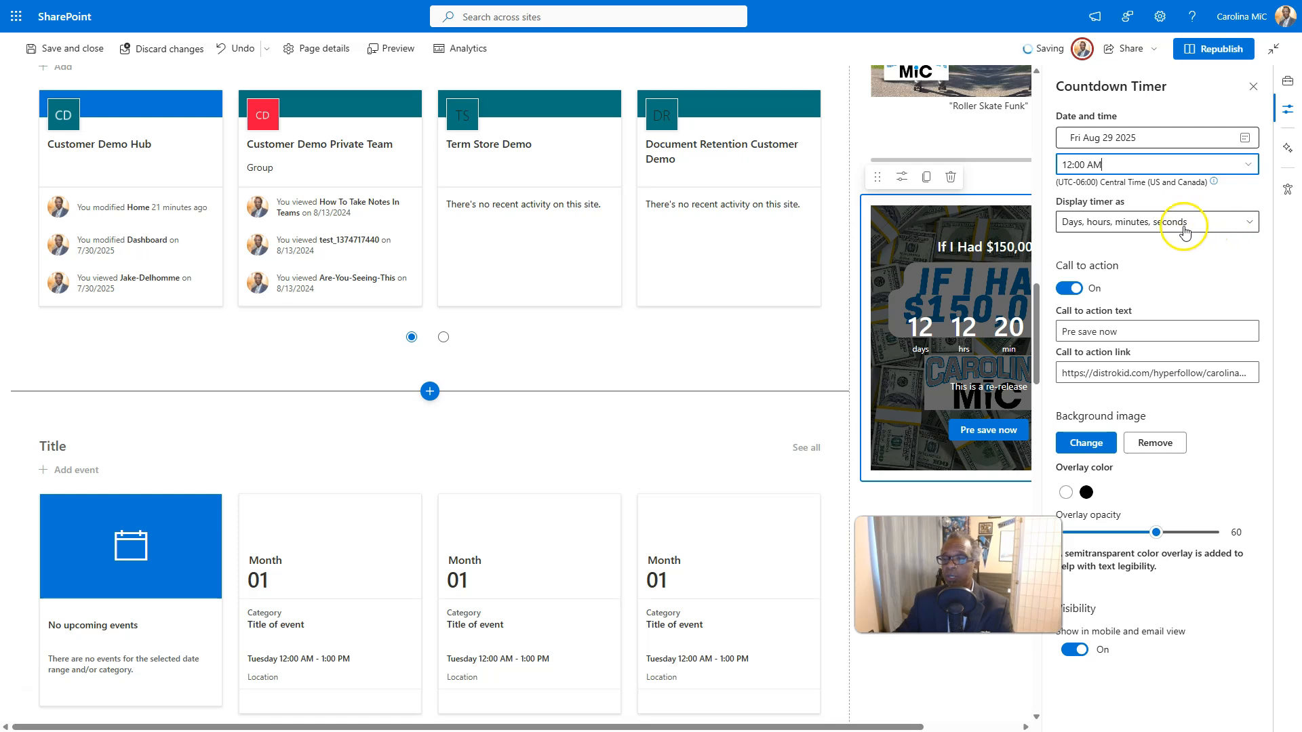
Step: Try displaying the timer as Days and as Days, hours, minutes, and return it to Days, hours, minutes, seconds
left_click(1161, 228)
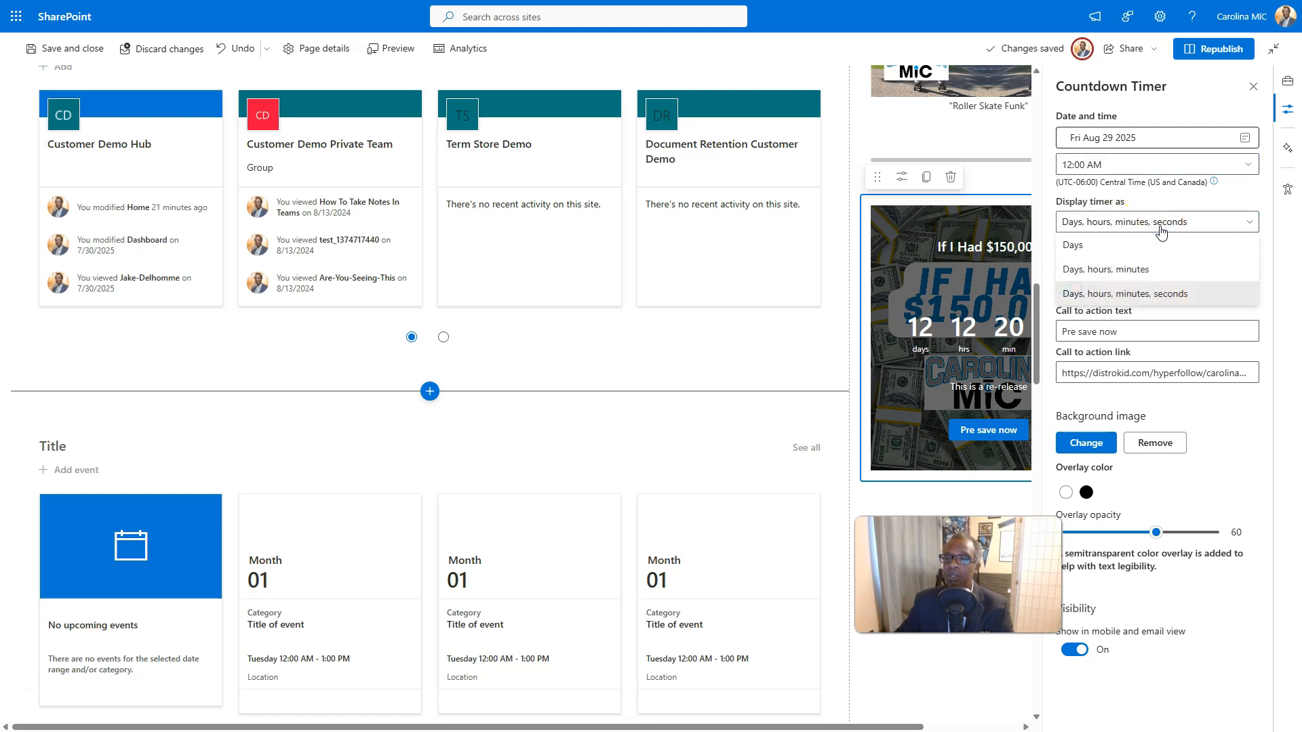
left_click(1077, 245)
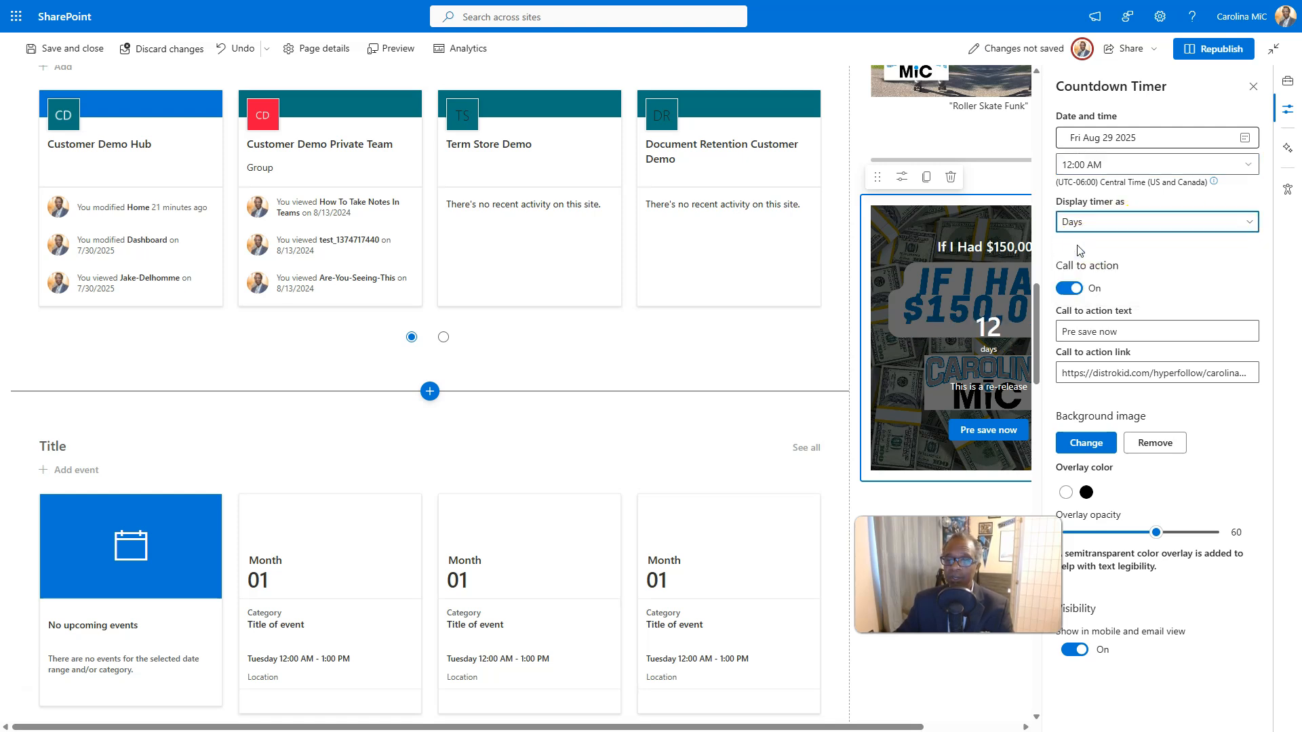
left_click(1098, 228)
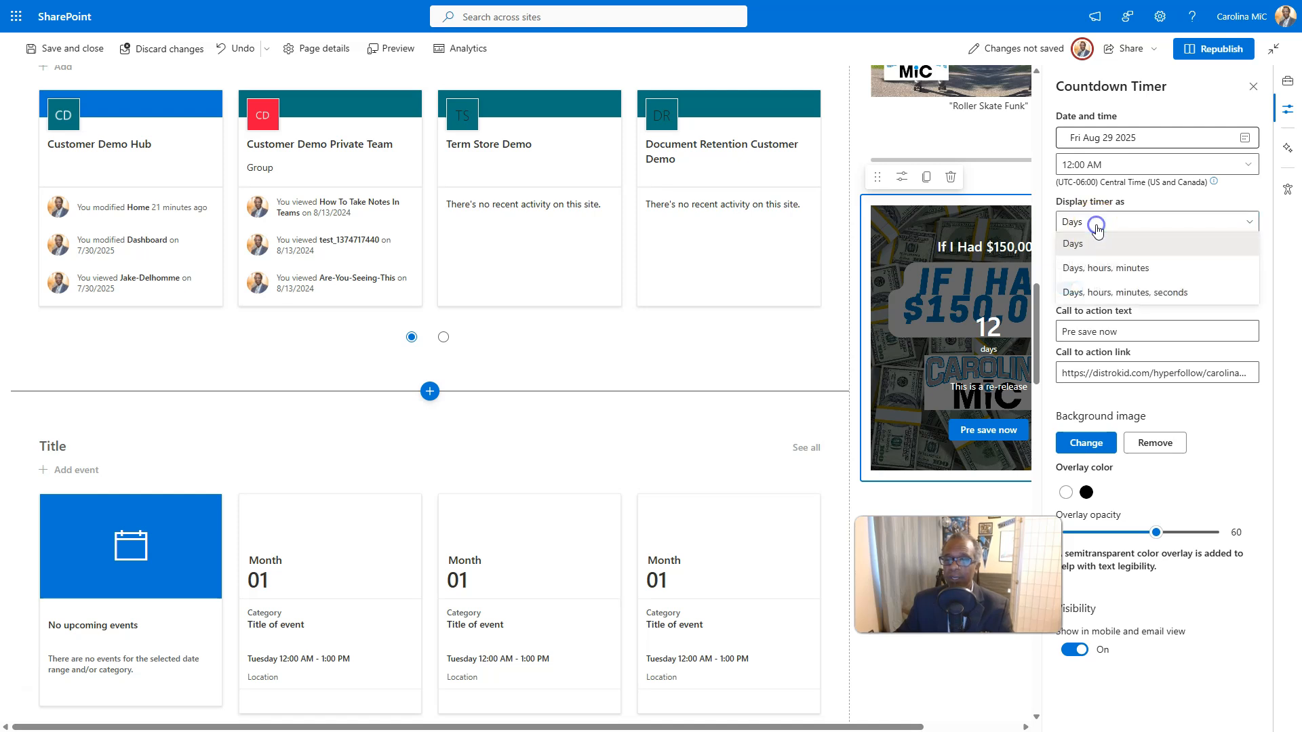
left_click(1101, 271)
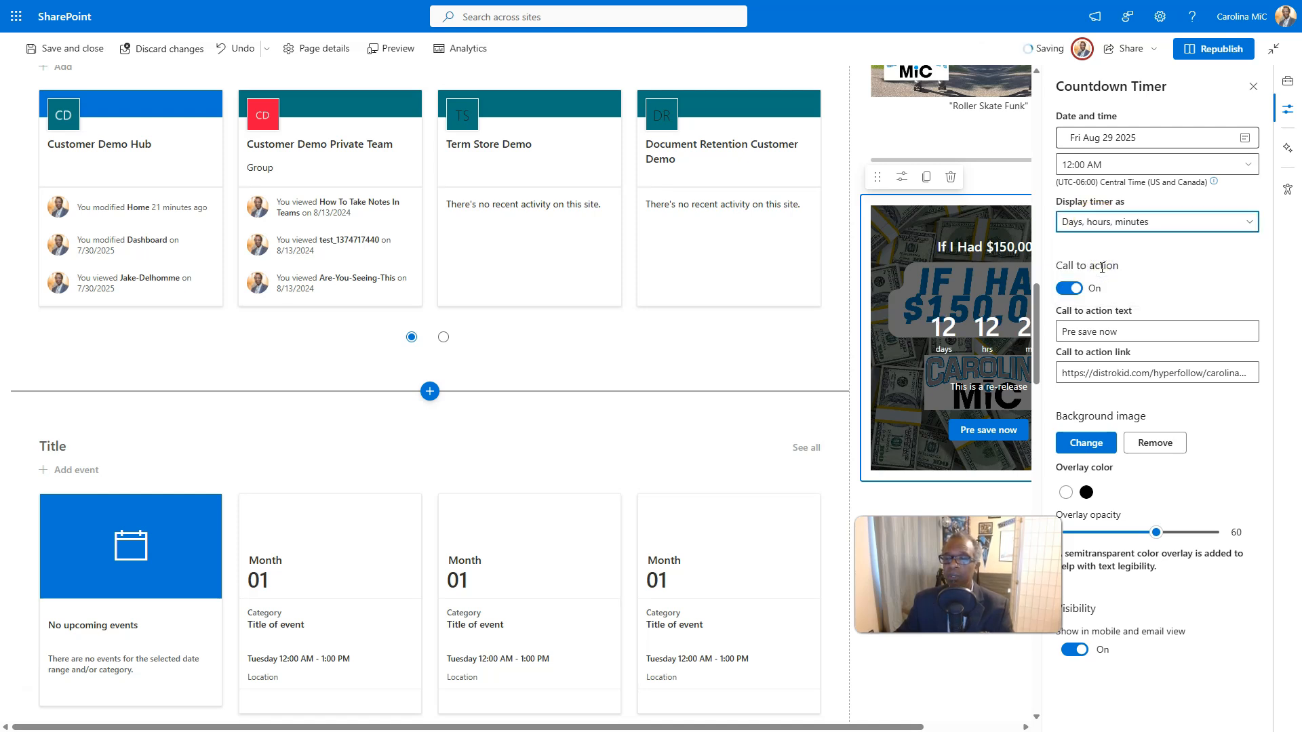
left_click(1138, 221)
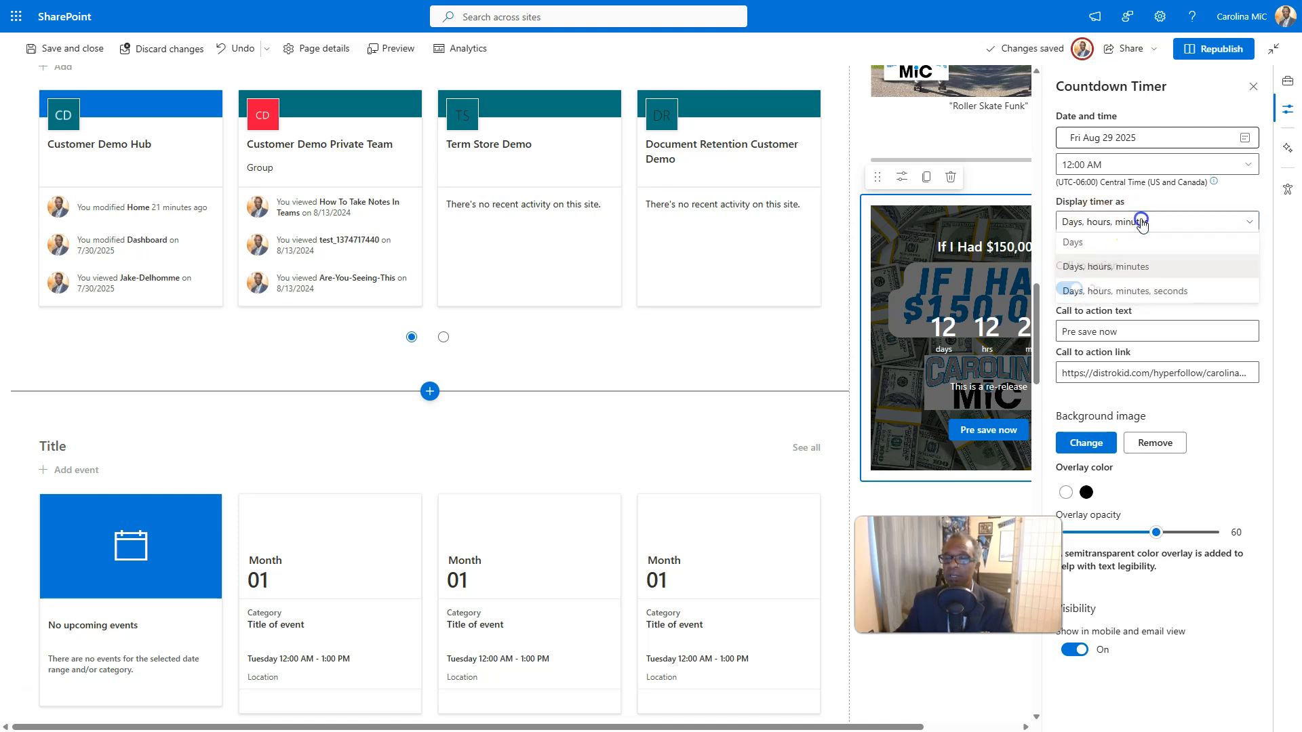
left_click(1118, 293)
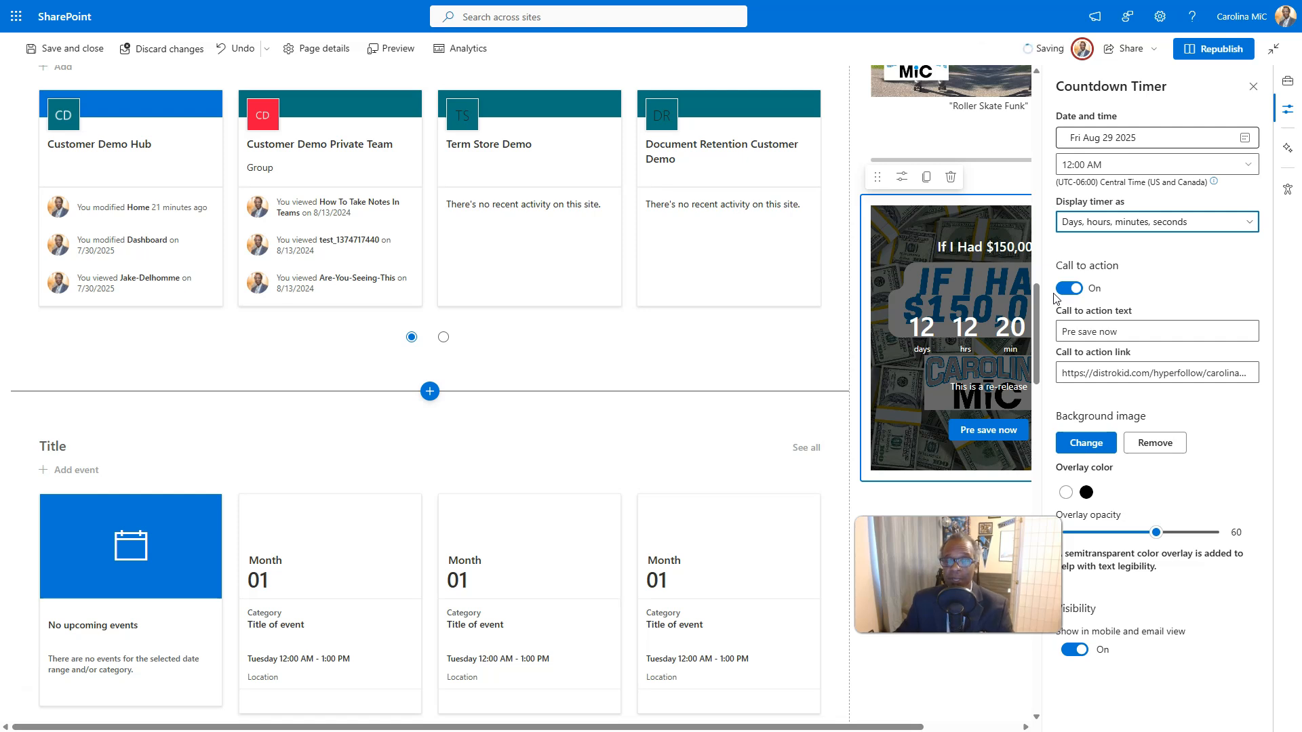
left_click(1101, 327)
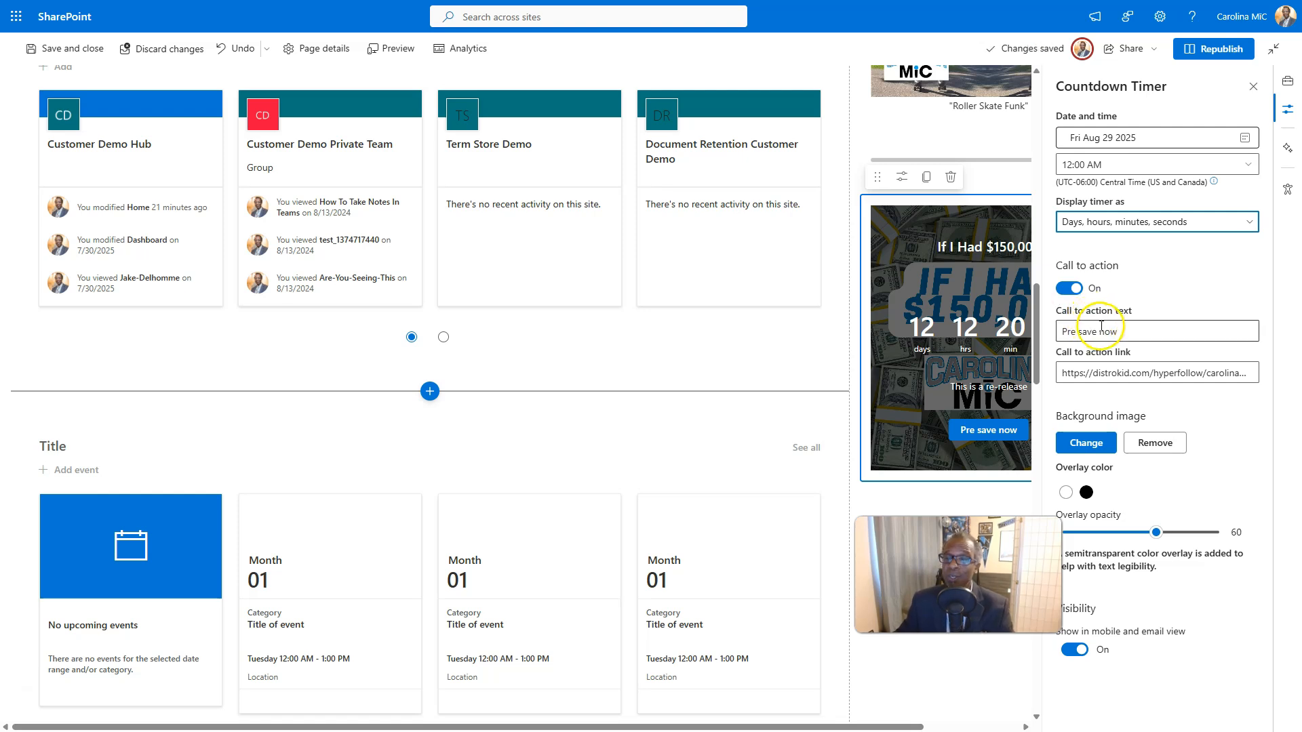
left_click(1092, 330)
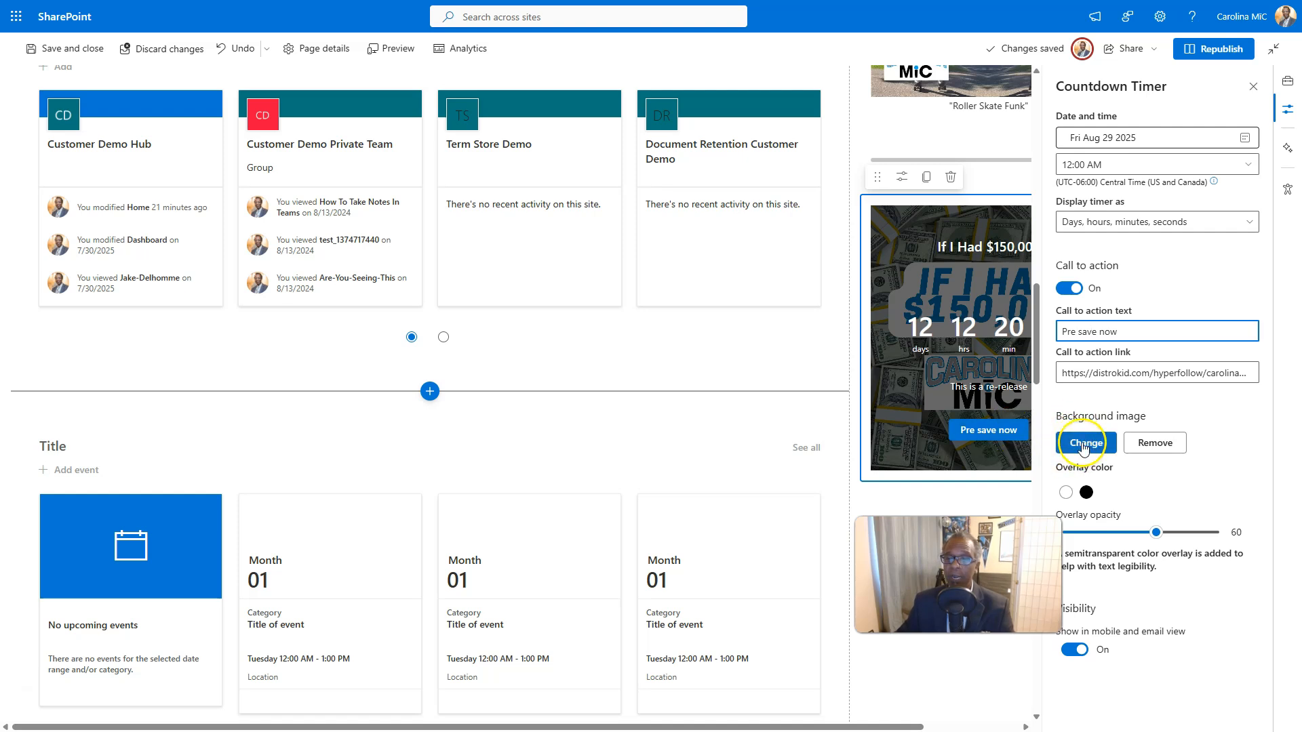
Step: Try a white overlay with an opacity of 42 on the timer's background image
left_click(1071, 497)
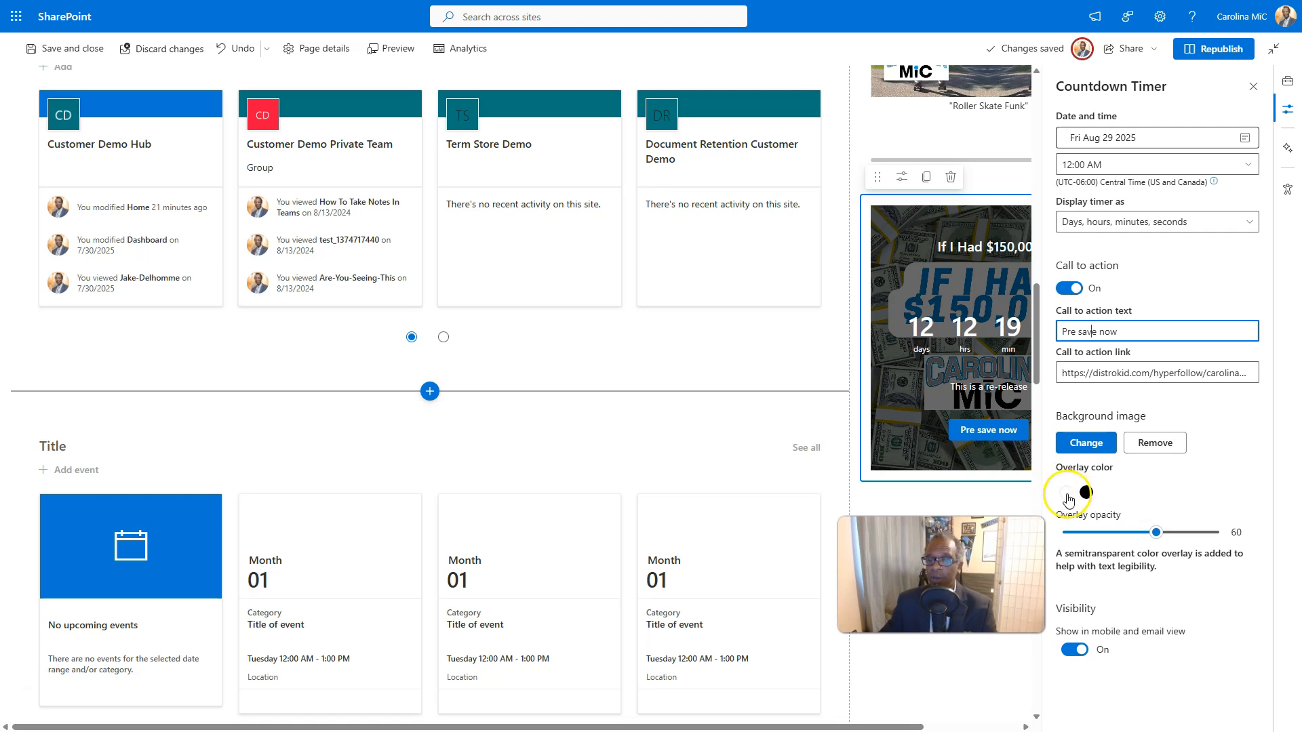
left_click(1068, 496)
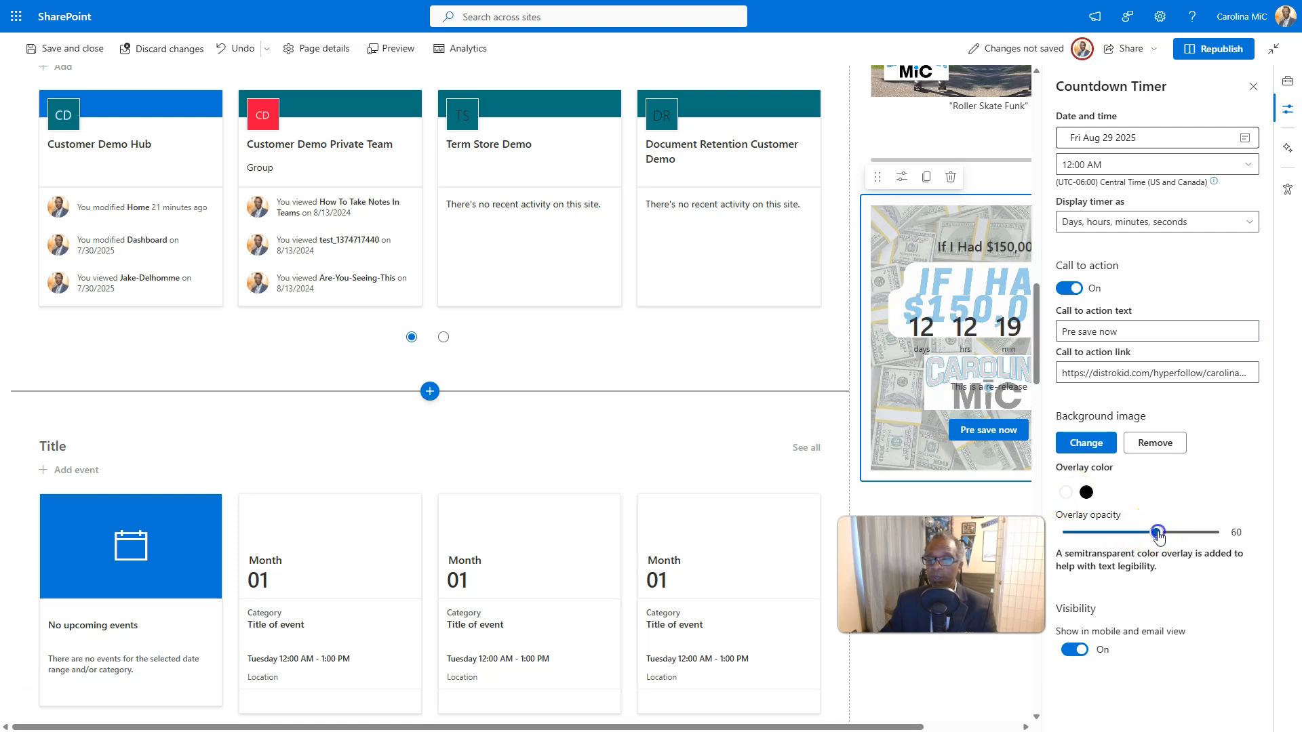
left_click_drag(1173, 534, 1128, 539)
Step: Switch the background image's overlay color back to black, set its opacity to 48, and close the timer's properties
left_click(1086, 492)
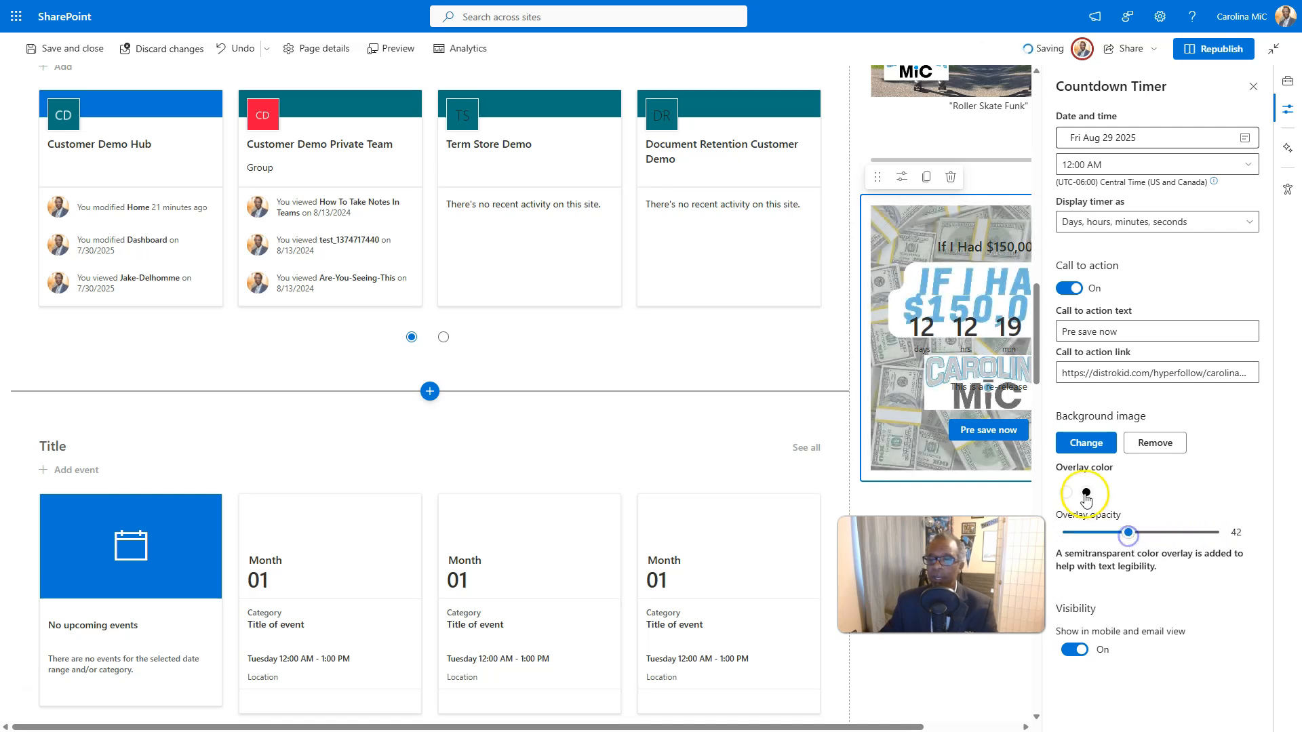
left_click(1129, 533)
left_click_drag(1103, 536, 1139, 540)
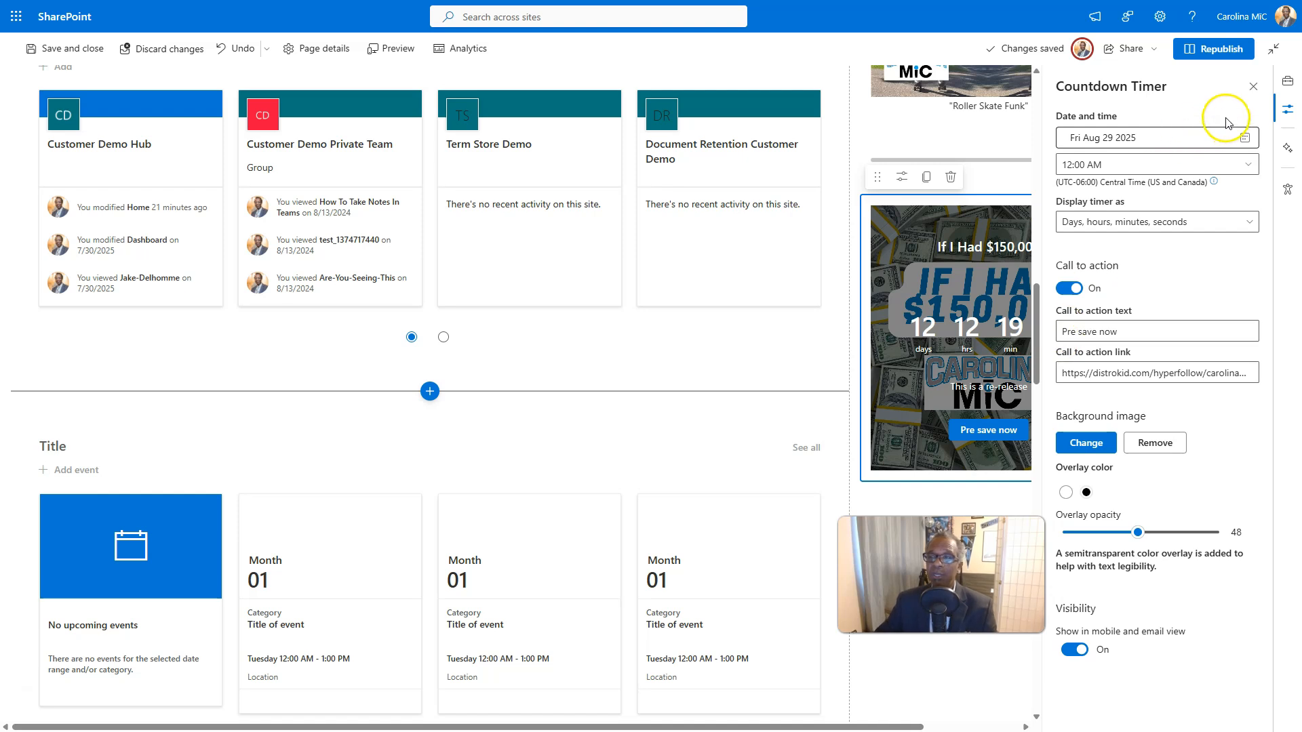
left_click(1255, 87)
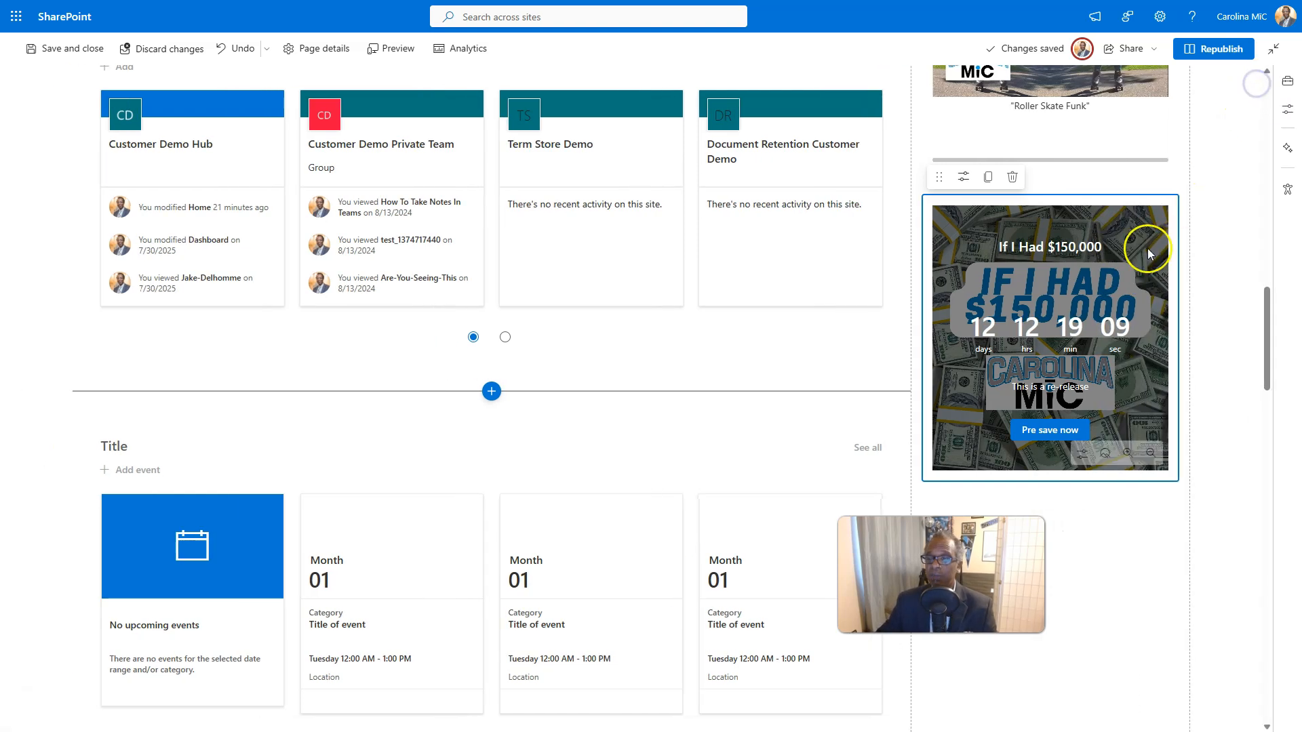
Step: Republish the page and test the timer's "Pre save now" link by looking over the DistroKid page it opens
left_click(1213, 53)
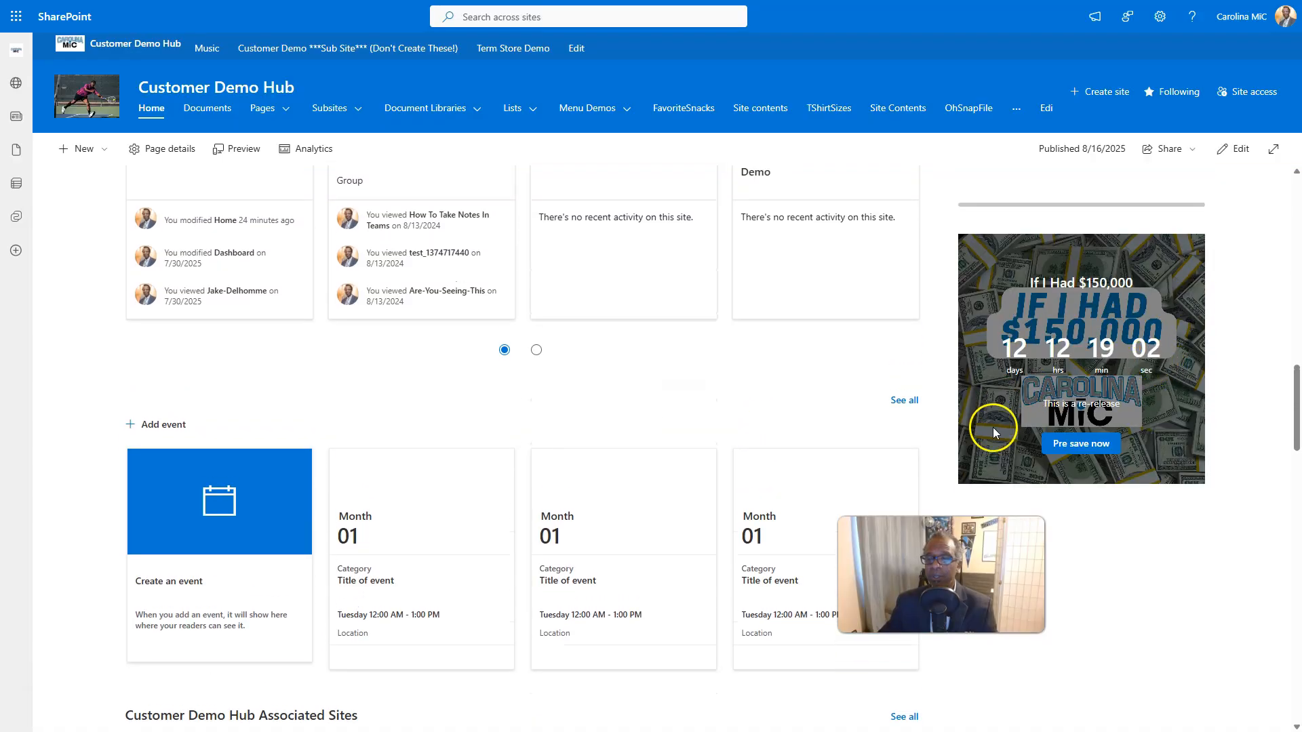
left_click(1074, 449)
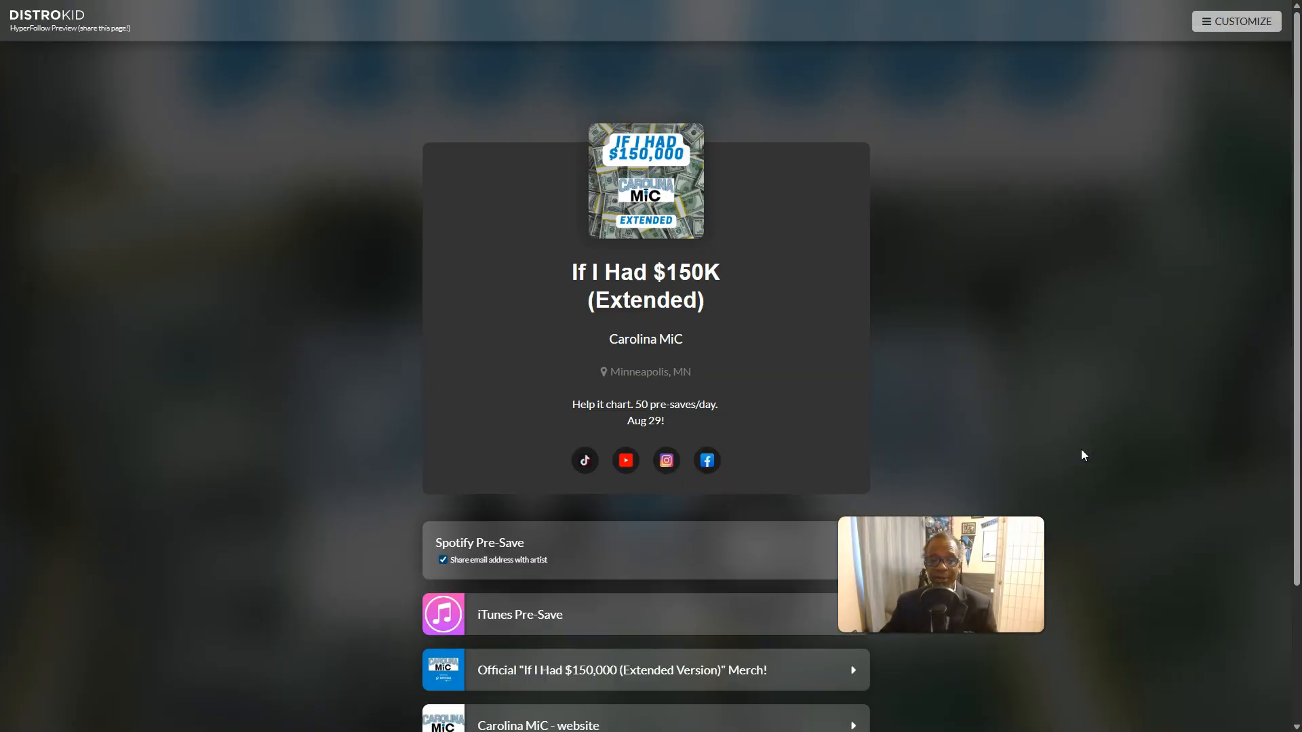
scroll(756, 131, "down", 1)
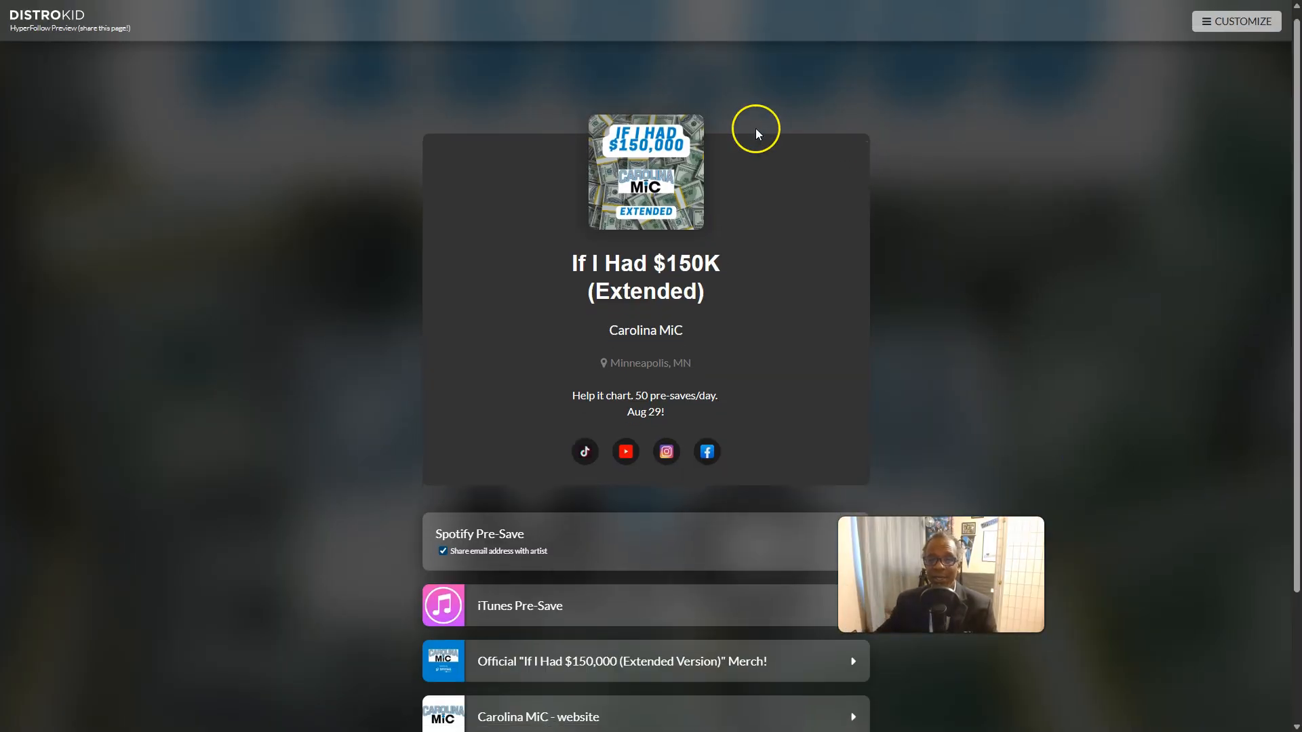
scroll(657, 194, "up", 1)
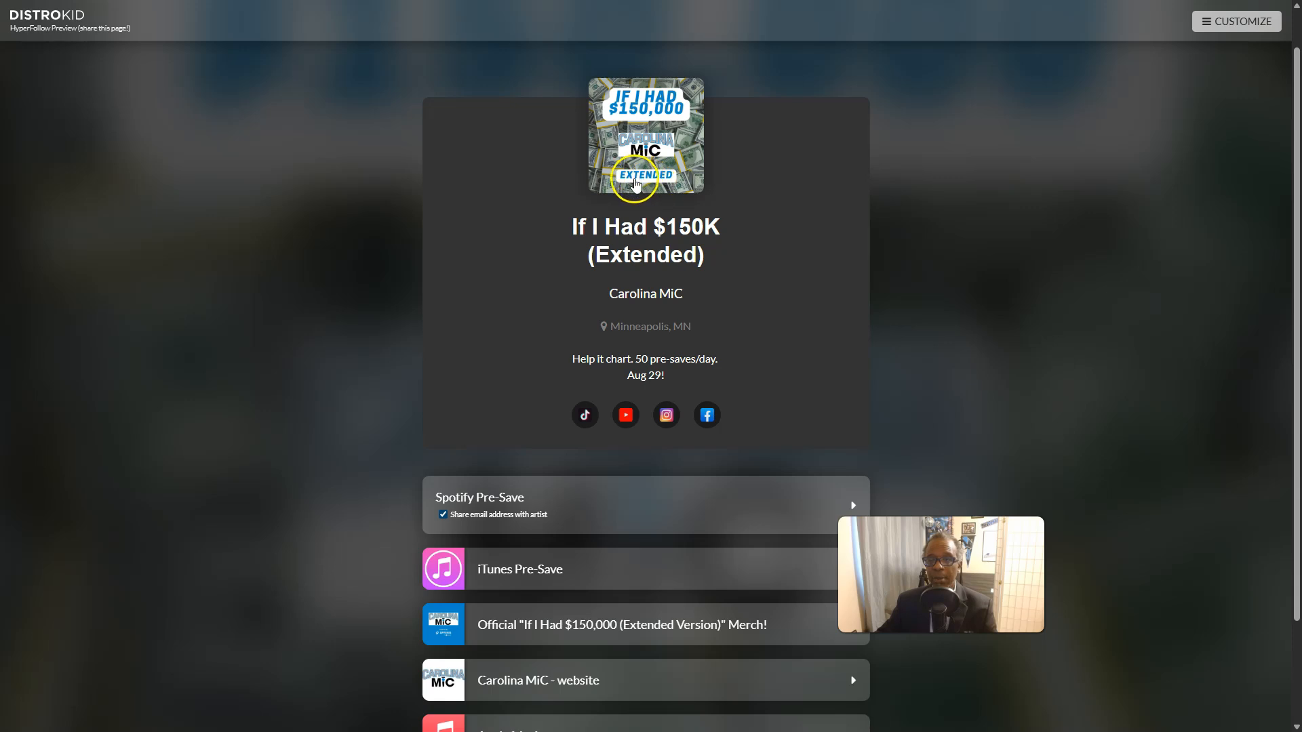
scroll(650, 187, "down", 1)
scroll(921, 122, "up", 2)
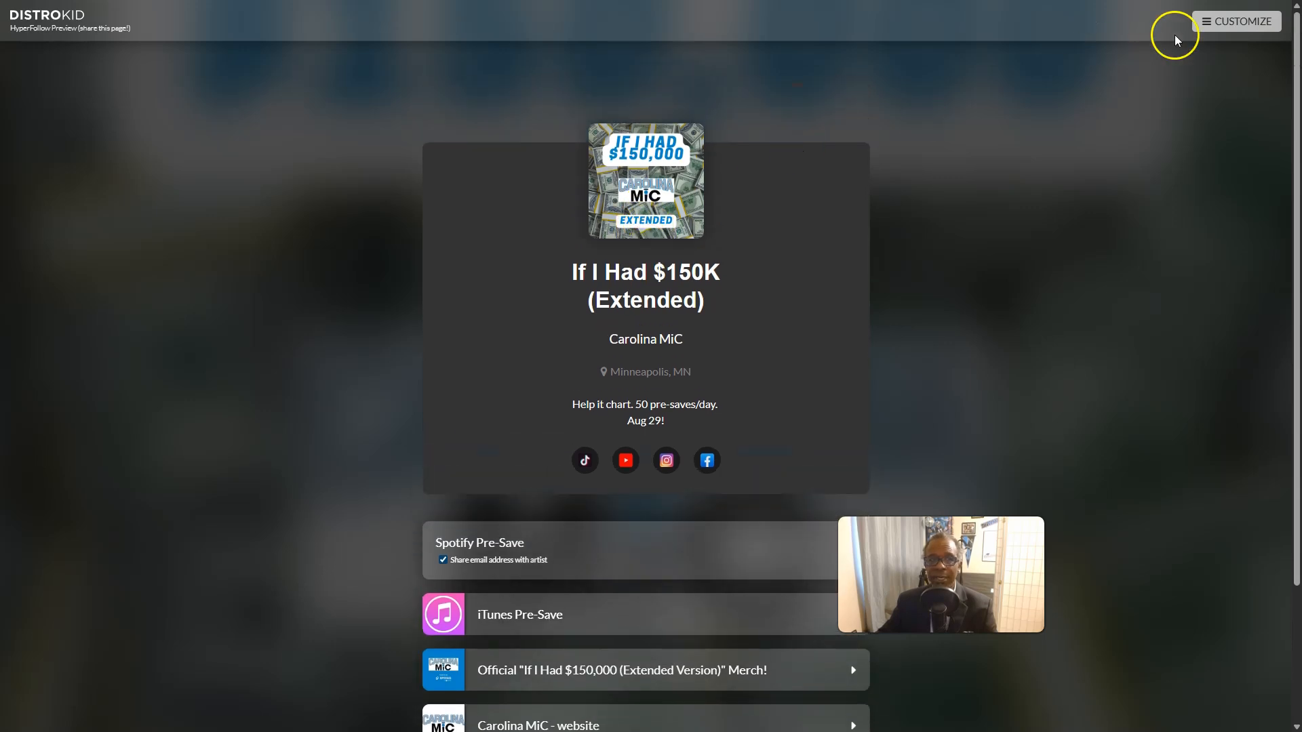